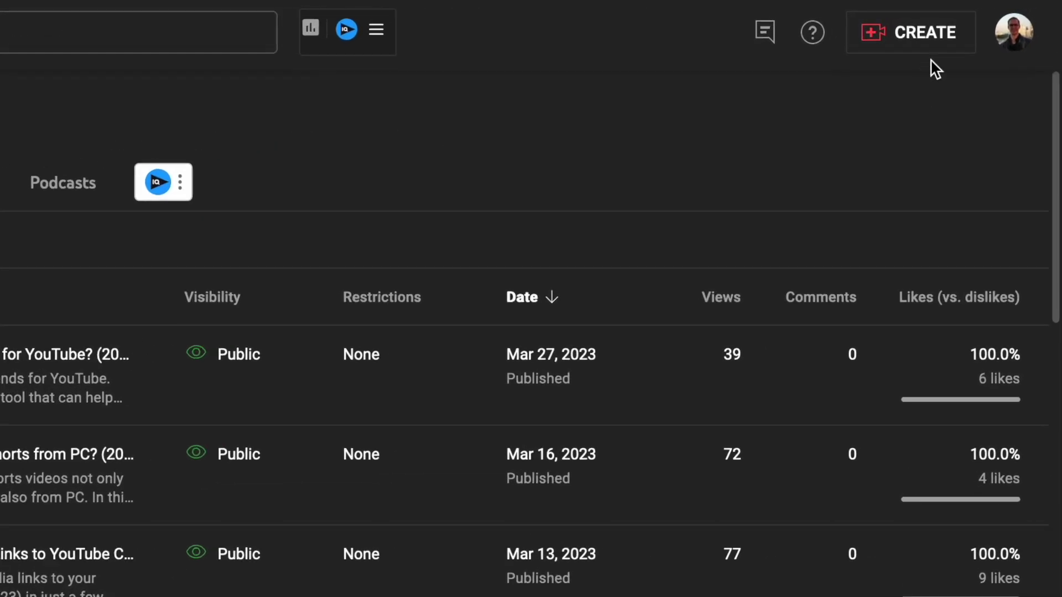
Step: Choose New playlist from the CREATE menu
left_click(942, 41)
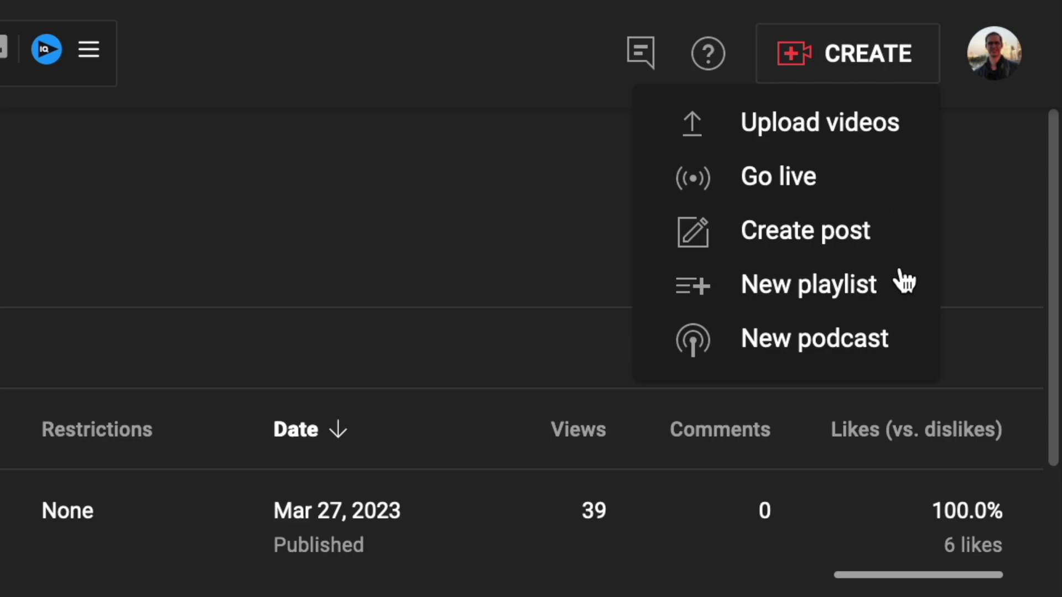
left_click(841, 299)
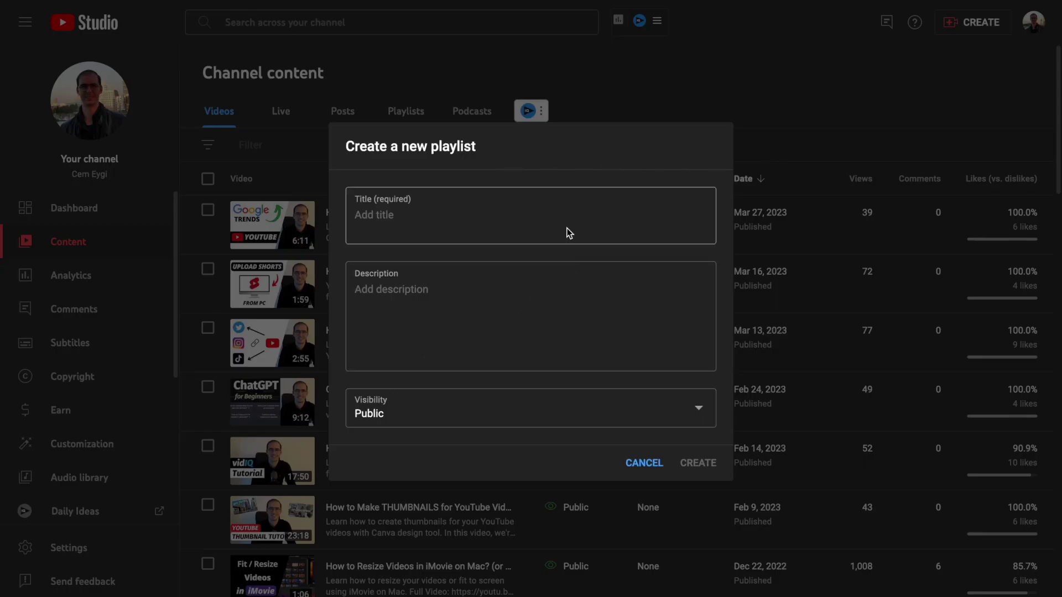
Step: Title the playlist 'YouTube Creator Tips (2023)', leaving visibility on Public for now
left_click(398, 218)
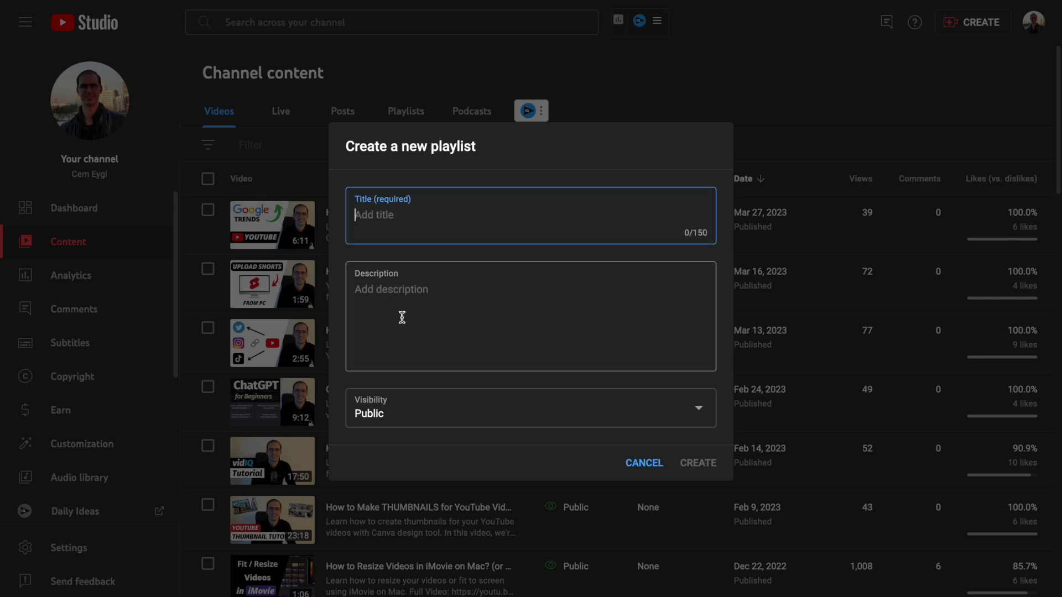
left_click(430, 413)
left_click(544, 168)
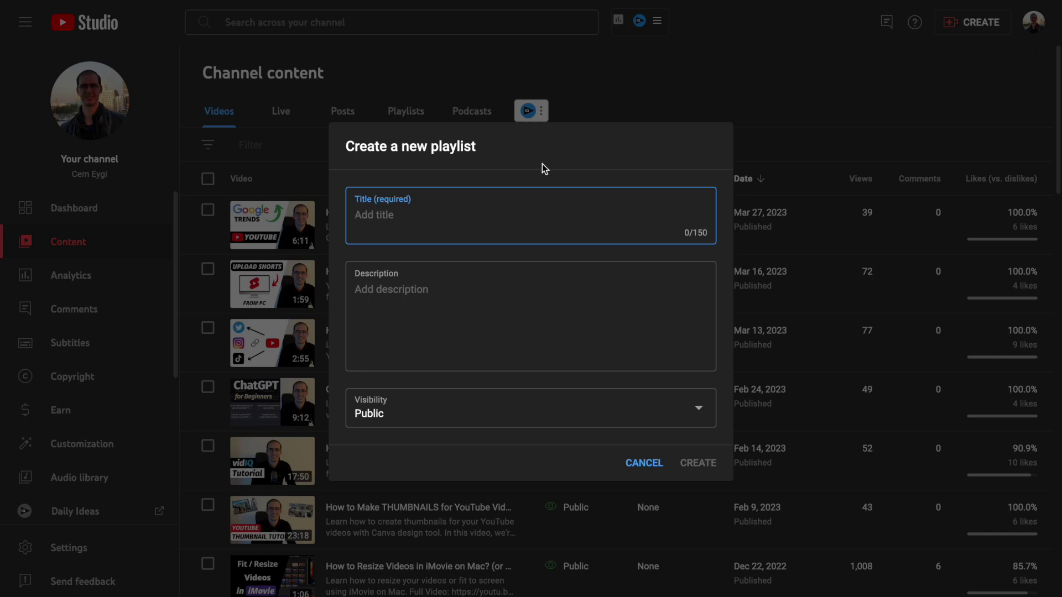
type("YouTube Creator")
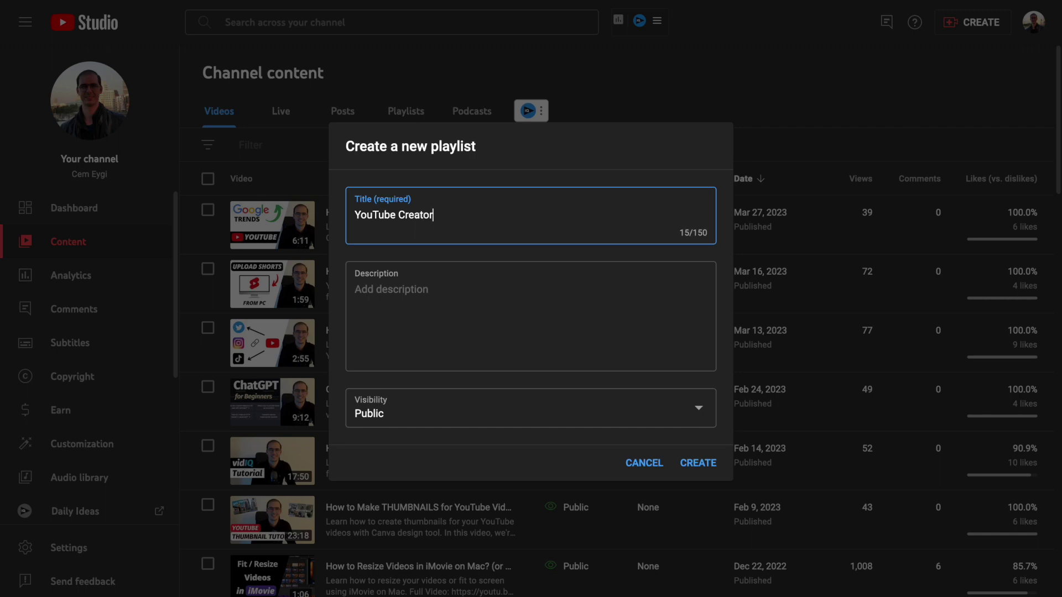
type(" Tips (2023)")
Step: Add the description about useful YouTube tips for beginner creators and set visibility to Unlisted
left_click(459, 310)
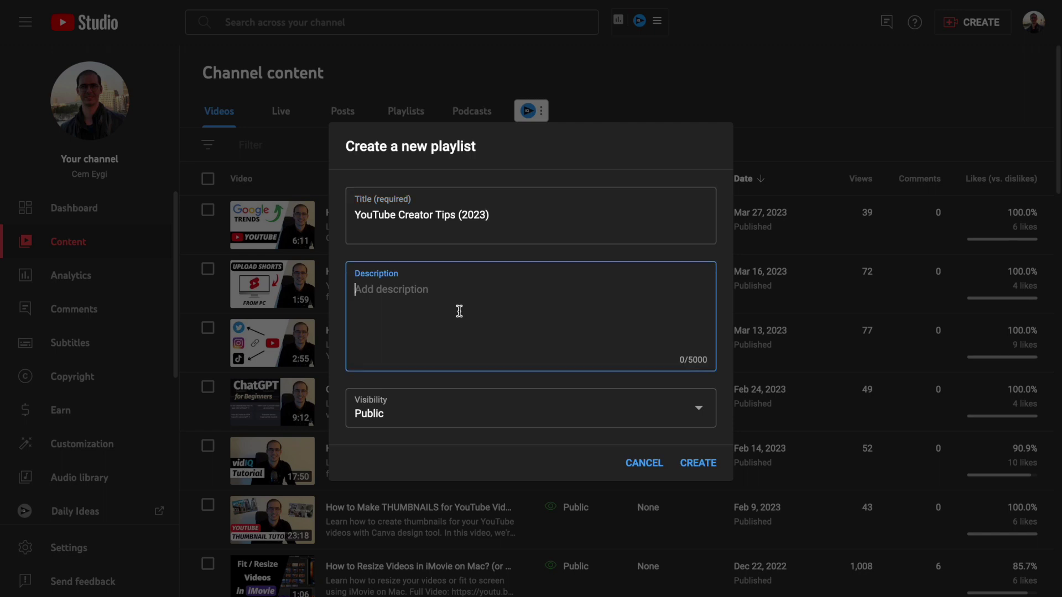
type("This pla")
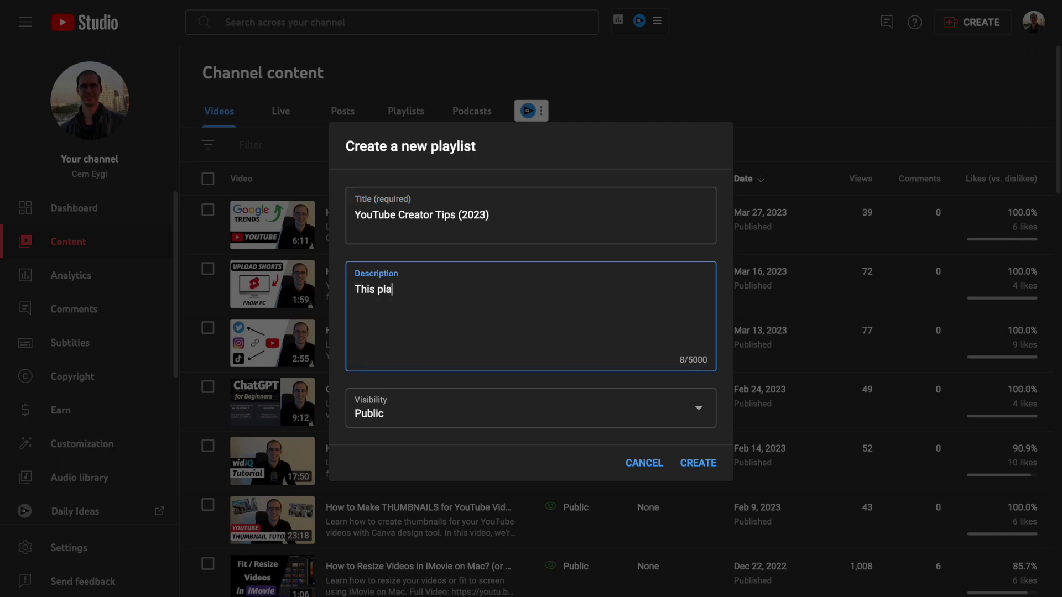
type("ylist is for beginner ")
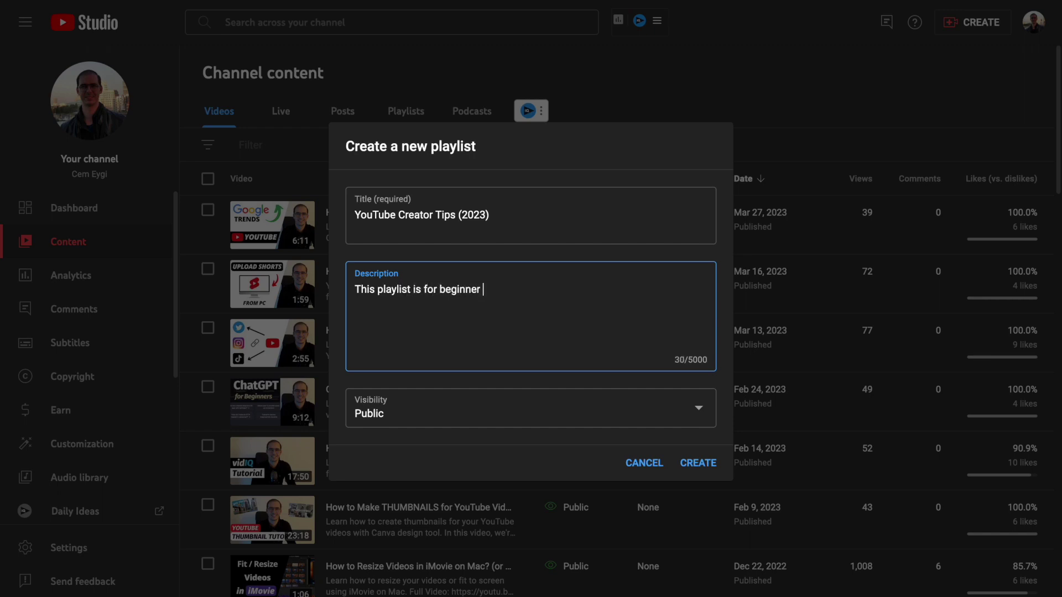
type("creators to learn useful tips ")
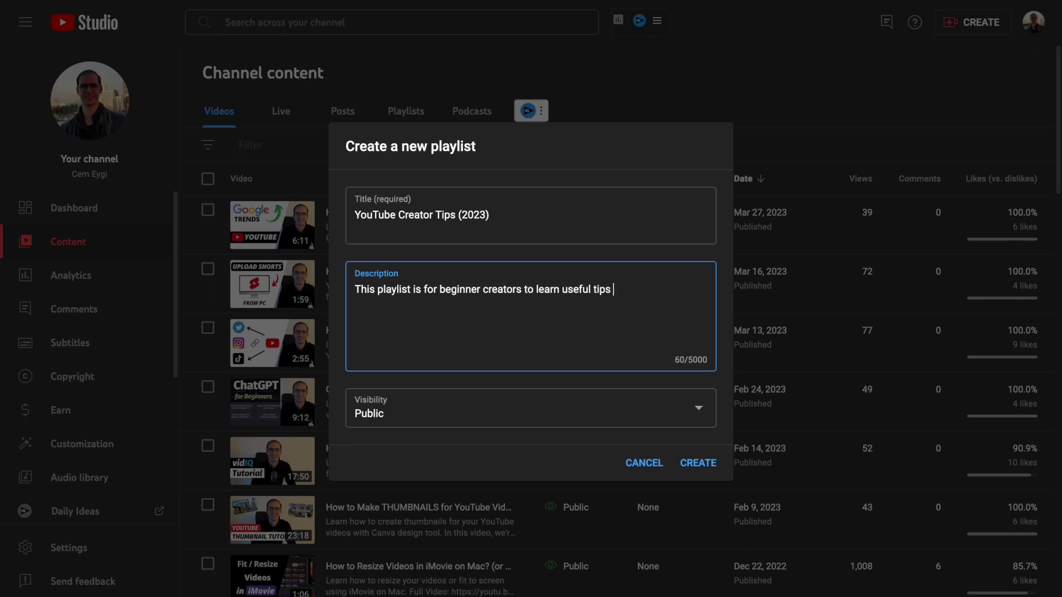
type("about YouTube.")
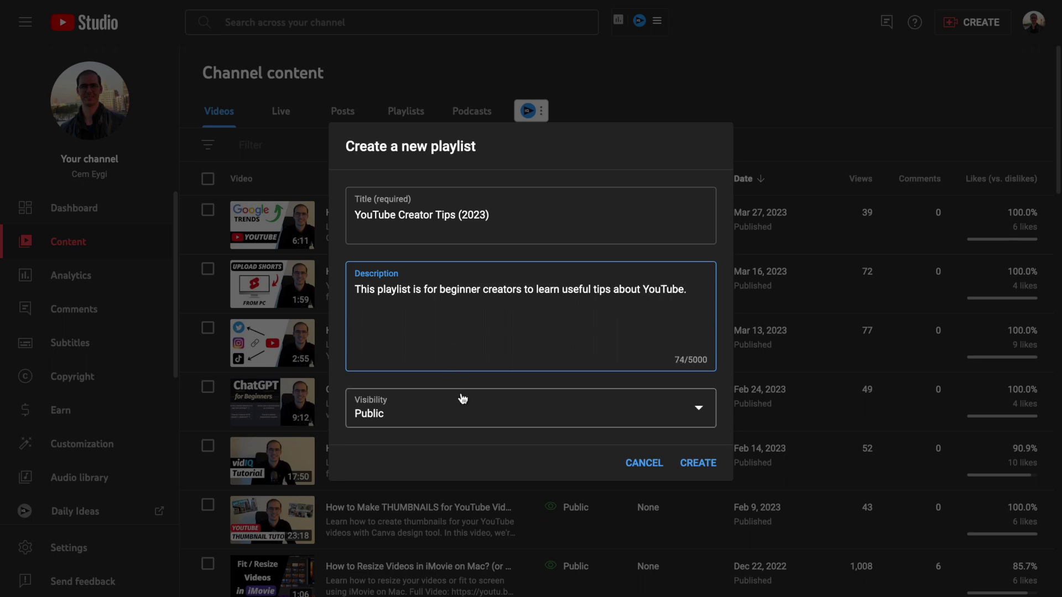
left_click(502, 416)
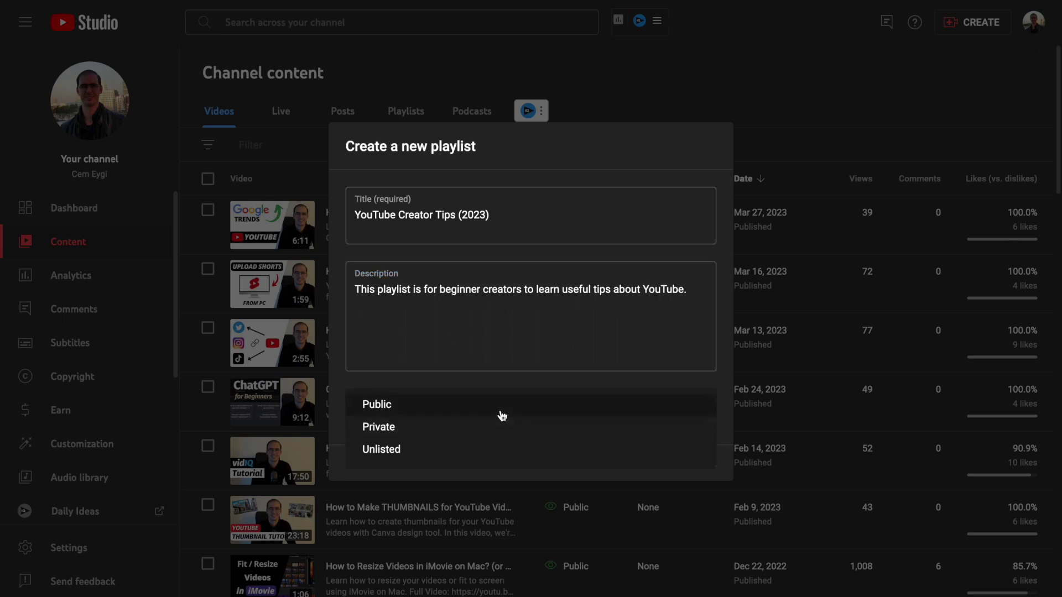
left_click(386, 450)
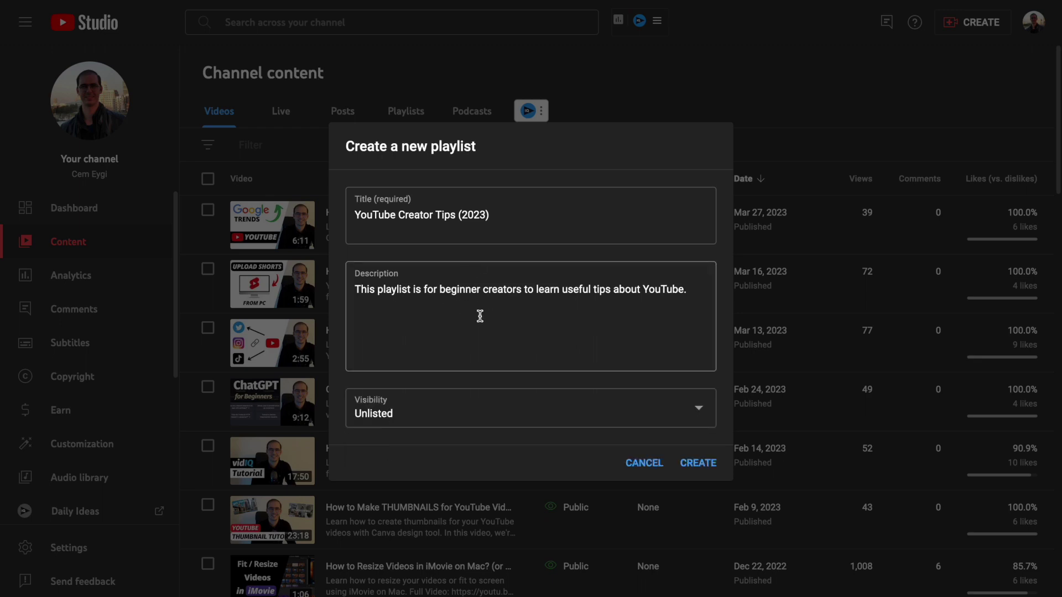
Step: Confirm Unlisted, create the playlist and go to the channel's Playlists list
left_click(479, 411)
left_click(441, 382)
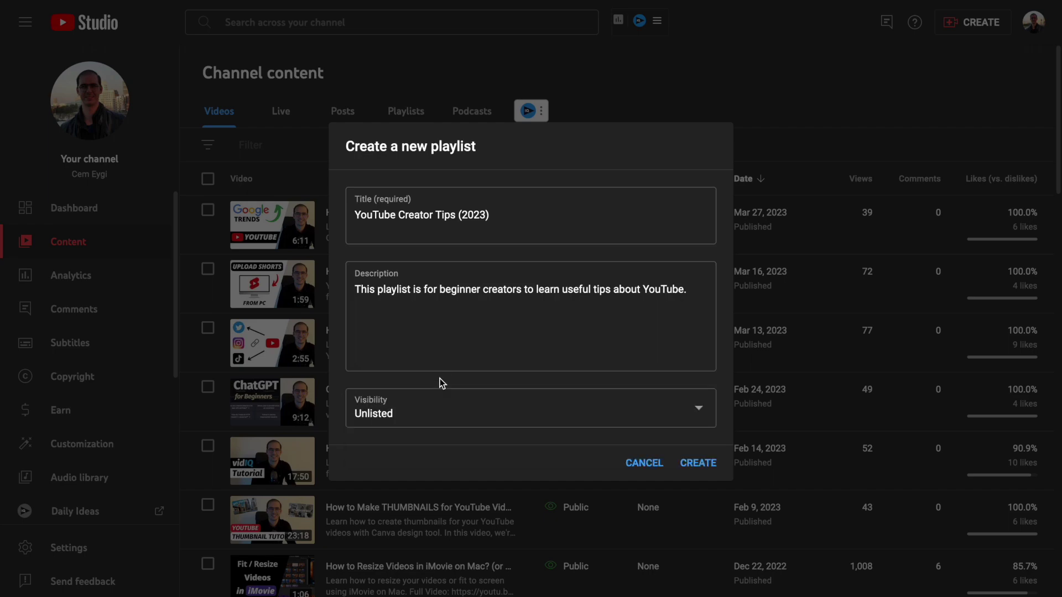
left_click(697, 464)
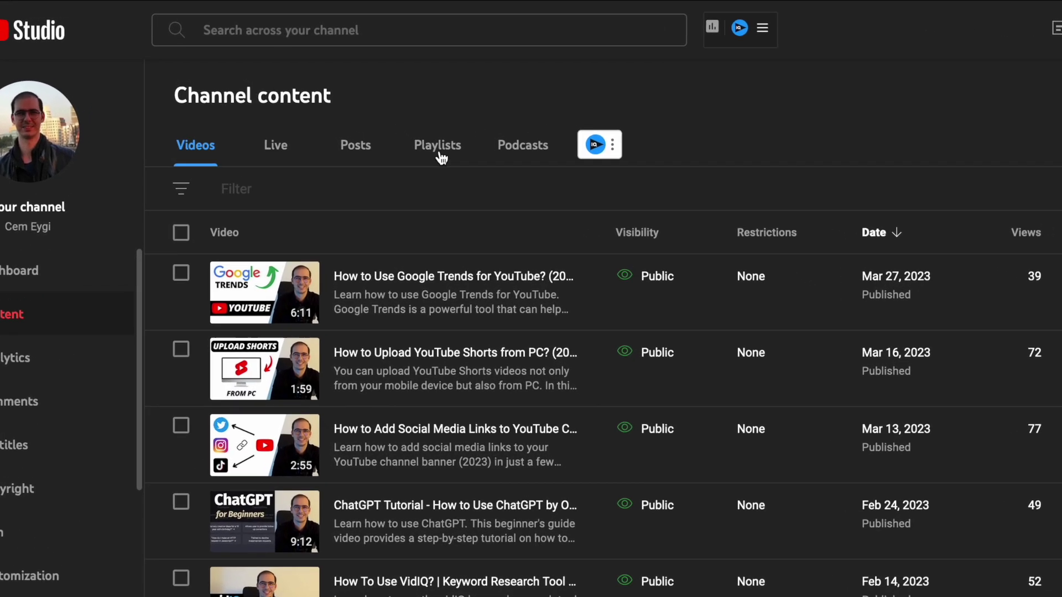
left_click(438, 166)
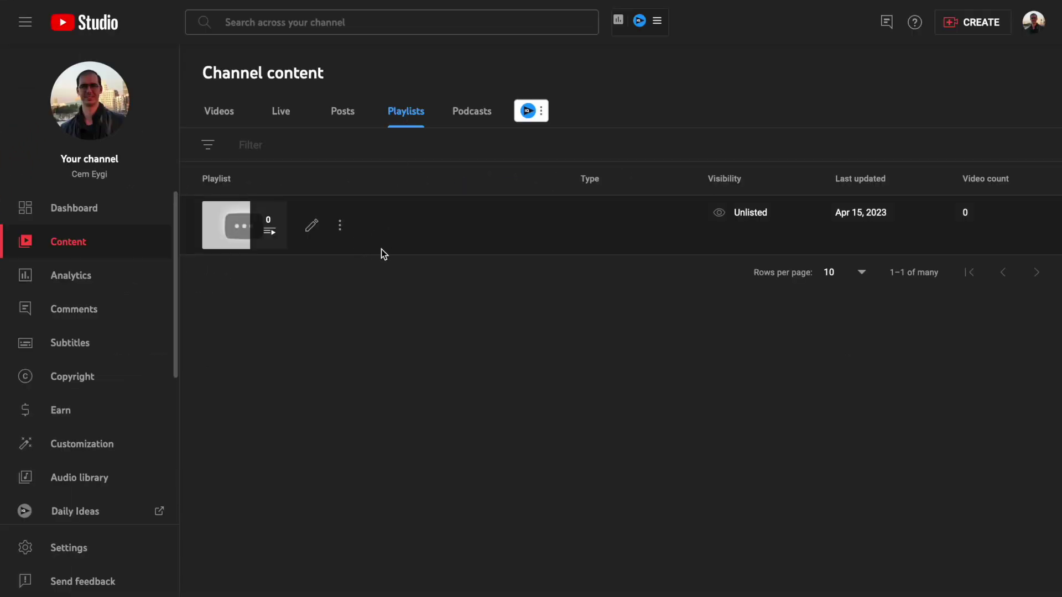
Step: Check the new playlist's options menu, then open its playlist page on YouTube
mouse_move(352, 255)
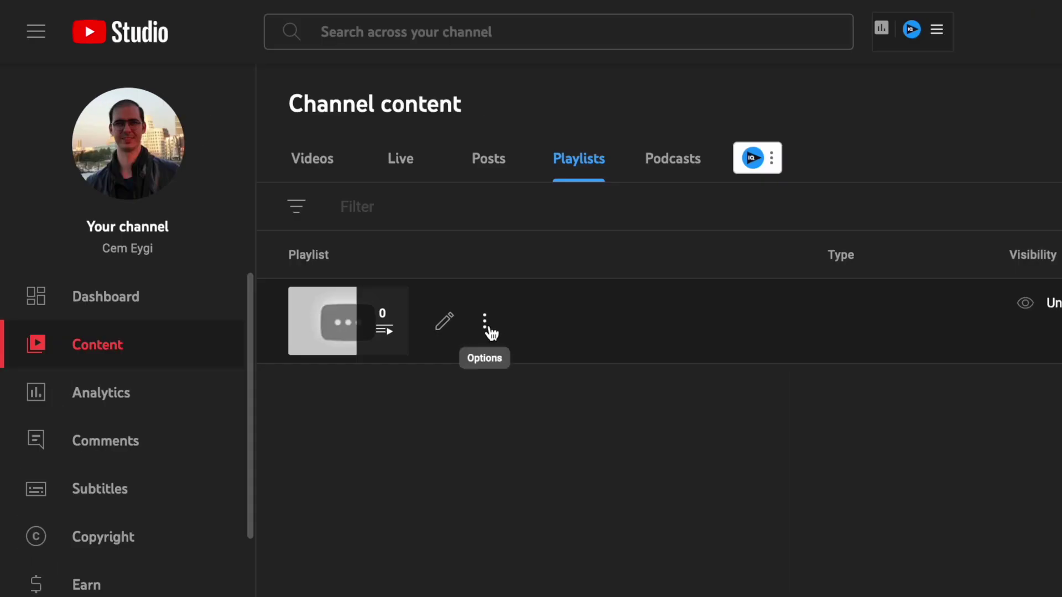
left_click(485, 327)
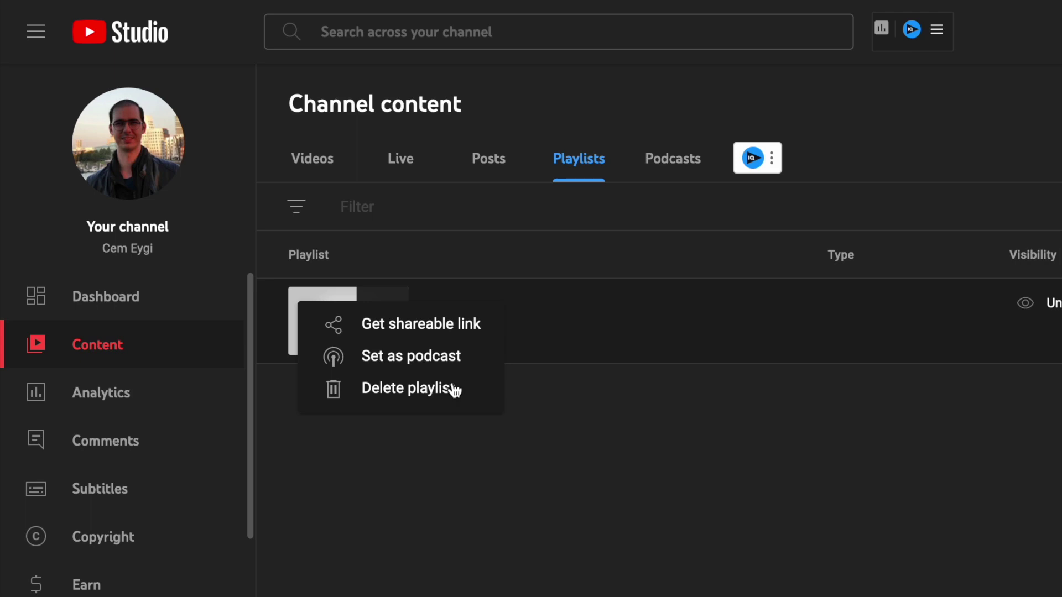
left_click(531, 401)
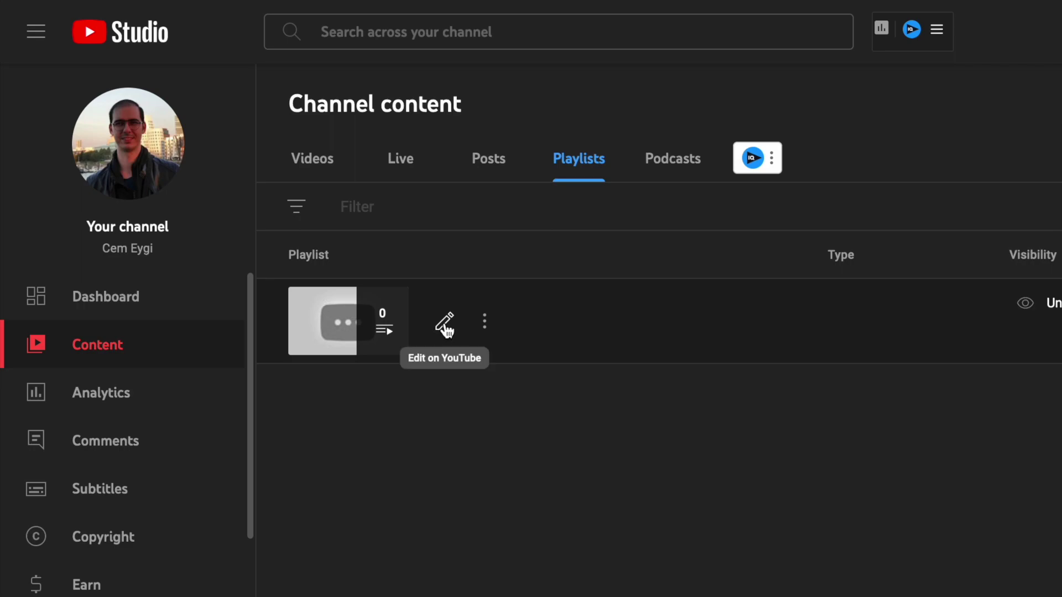
left_click(444, 327)
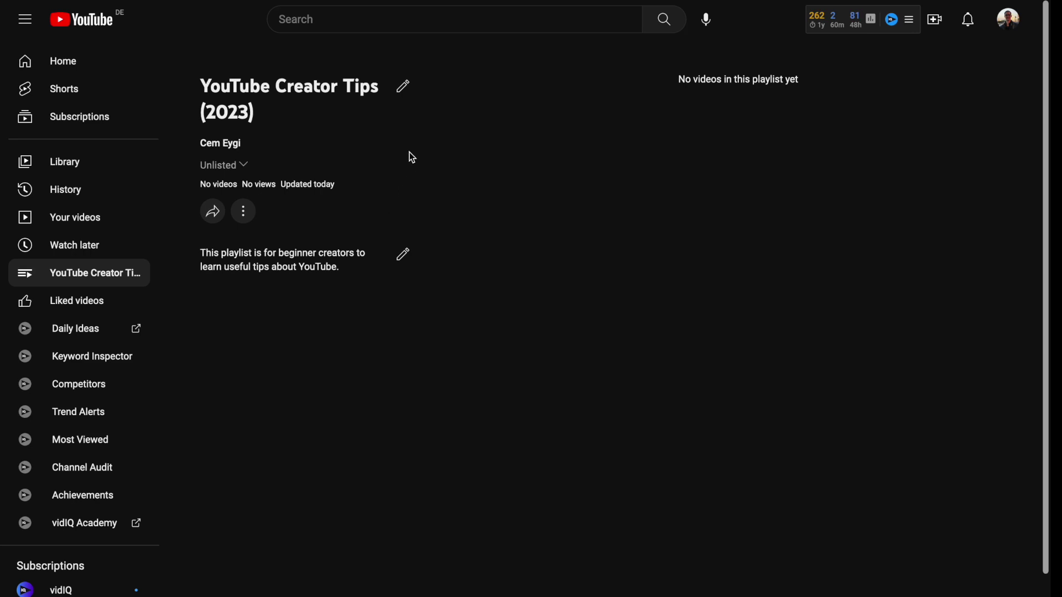
Step: Try editing the title and description without changes, then open the playlist's actions menu
left_click(403, 86)
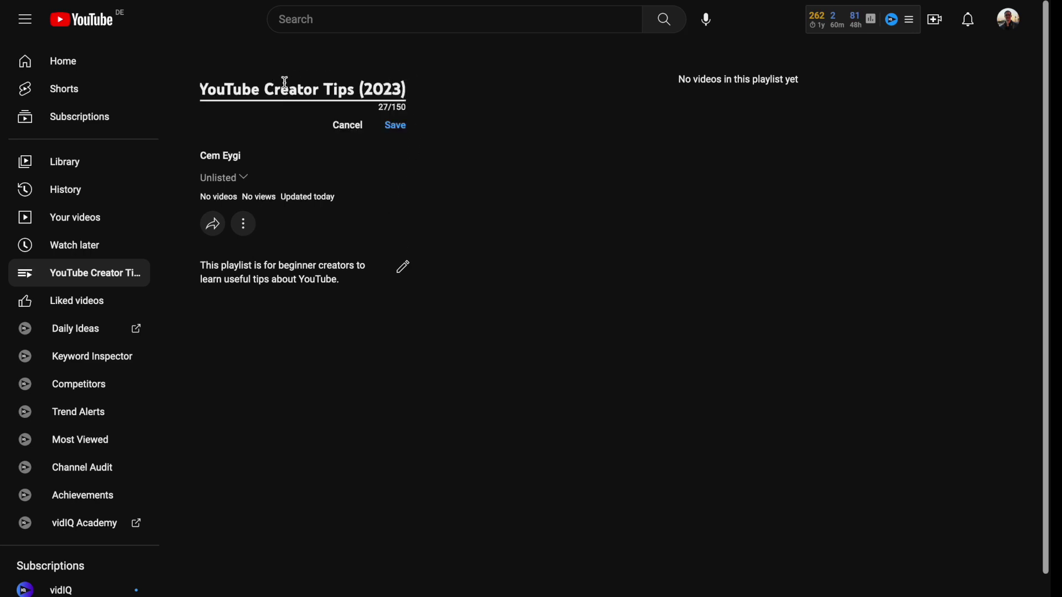
left_click(350, 129)
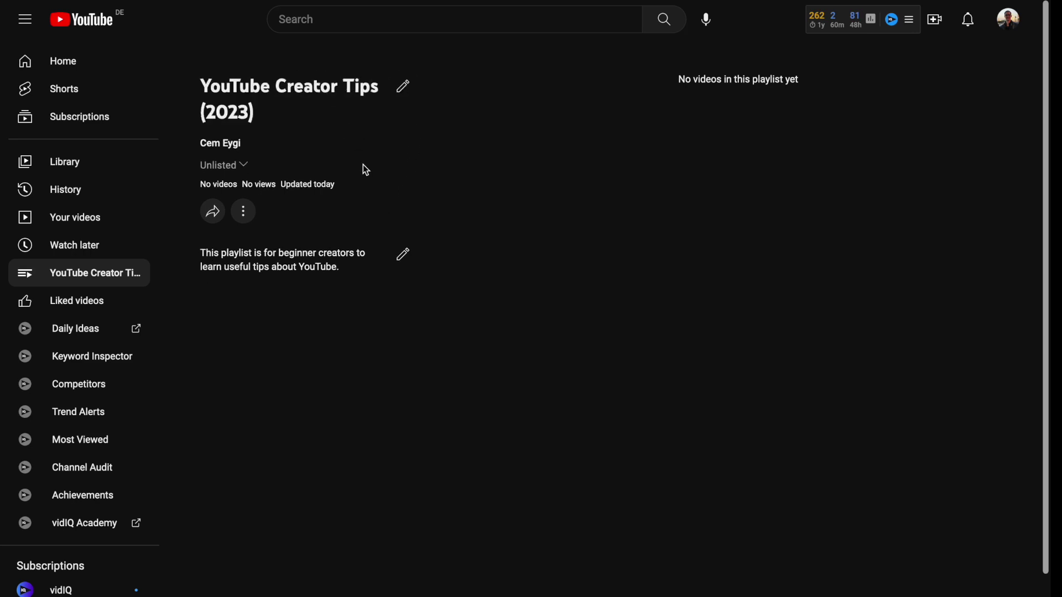
left_click(405, 259)
left_click(325, 312)
left_click(245, 216)
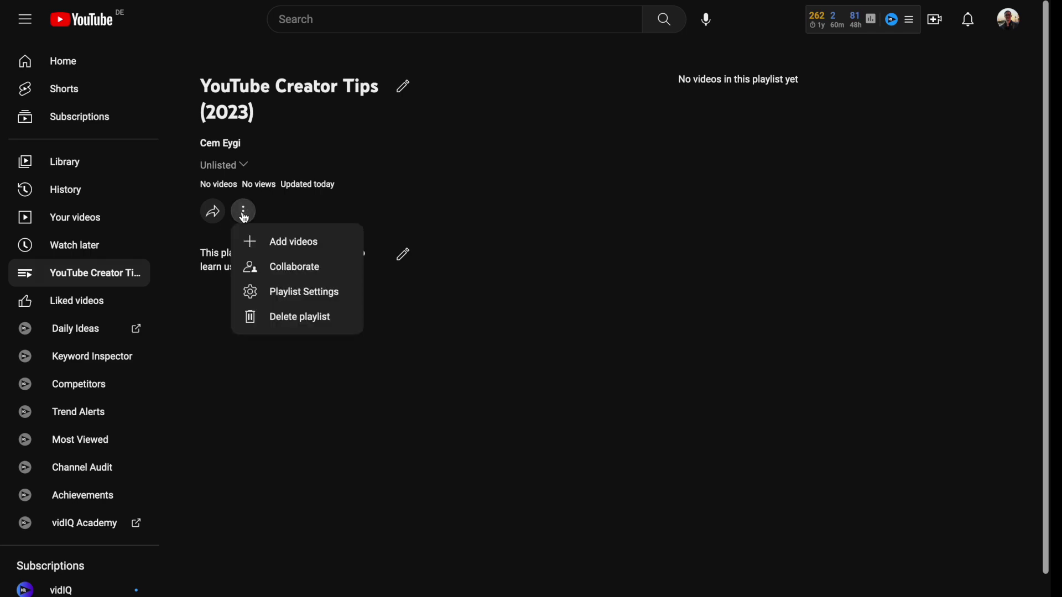
left_click(302, 247)
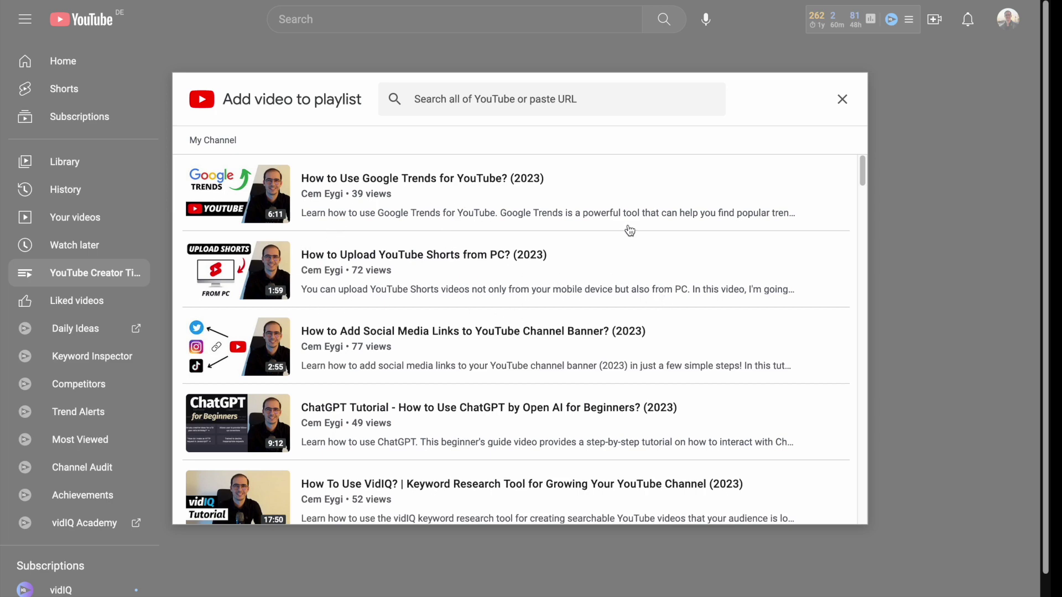
scroll(587, 354, "down", 3)
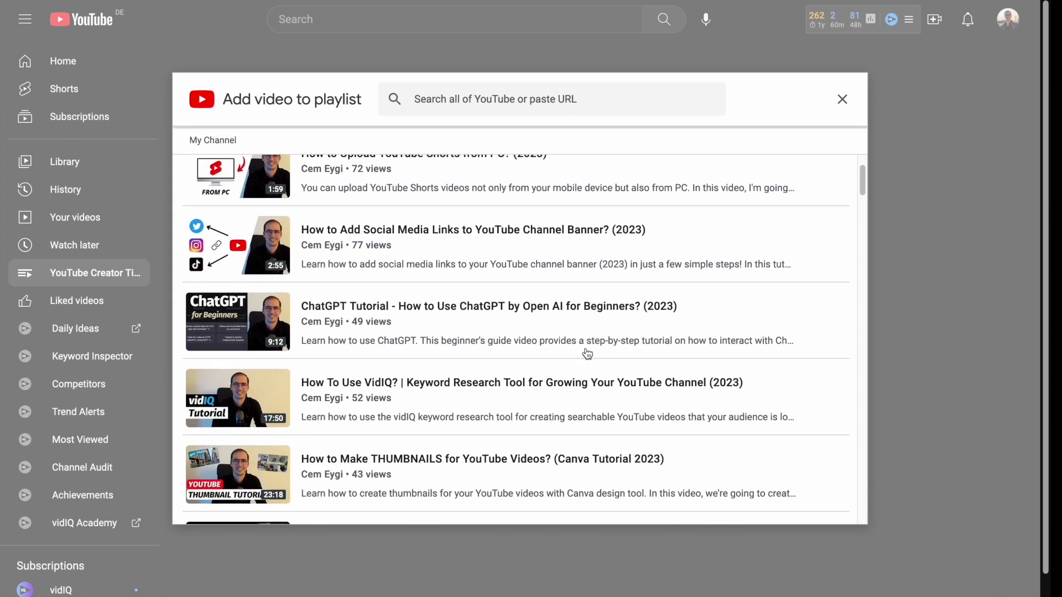
scroll(587, 354, "down", 4)
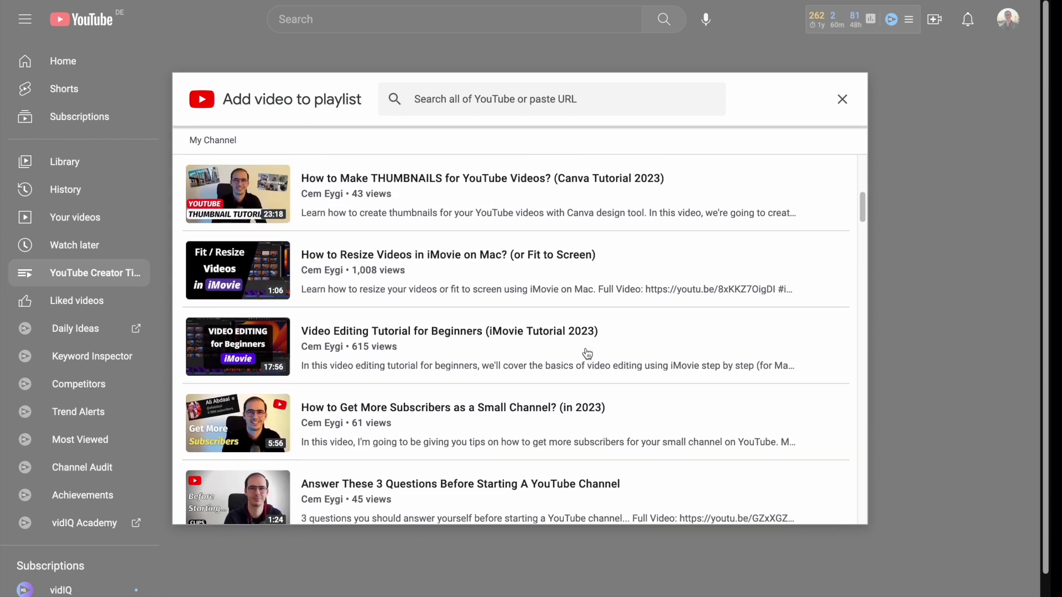
scroll(587, 354, "up", 3)
scroll(588, 354, "up", 4)
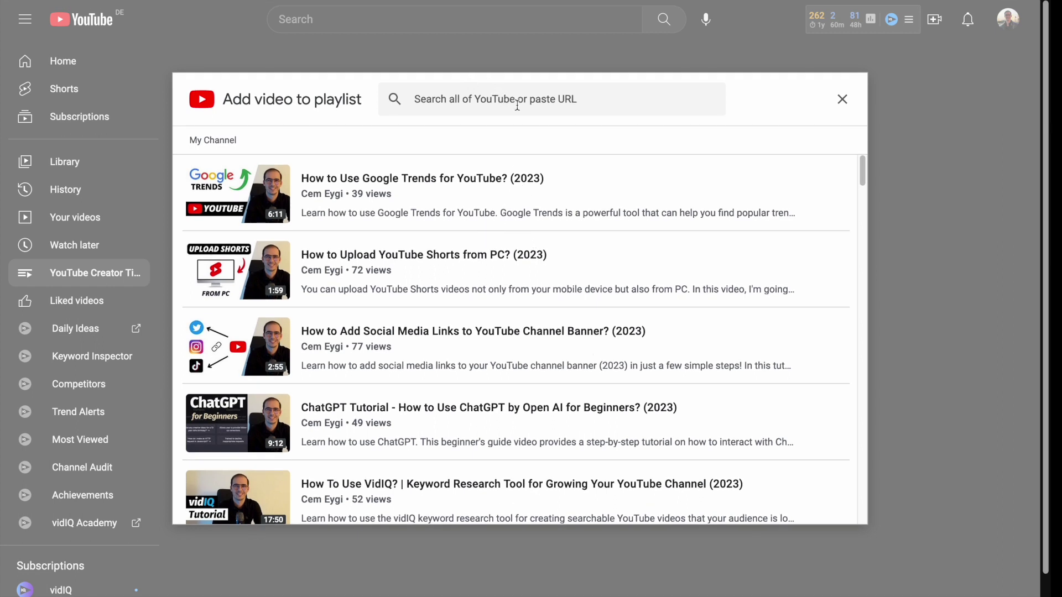
left_click(470, 104)
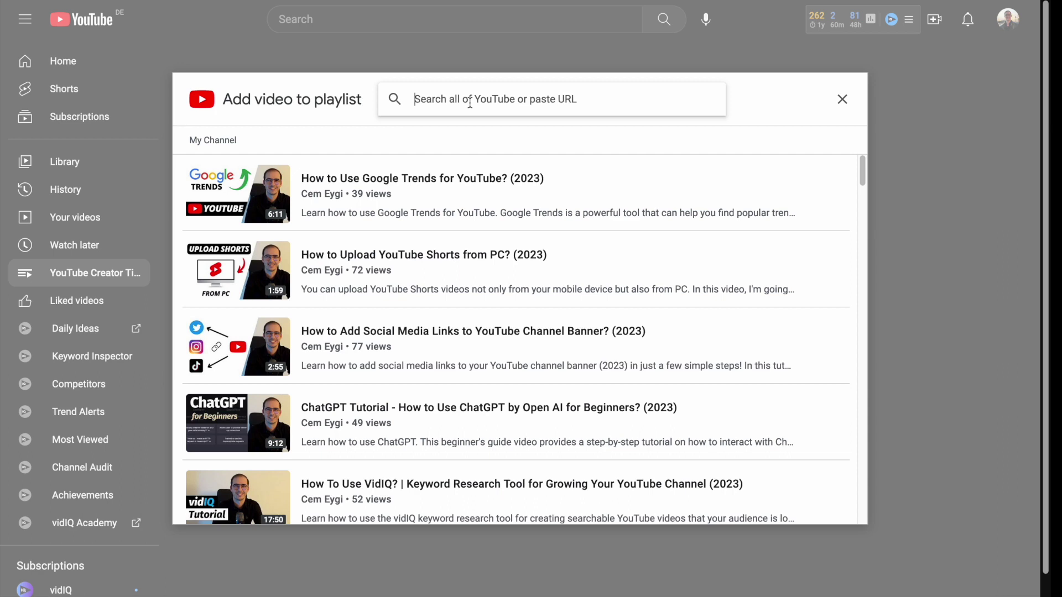
type("think media")
key("Return")
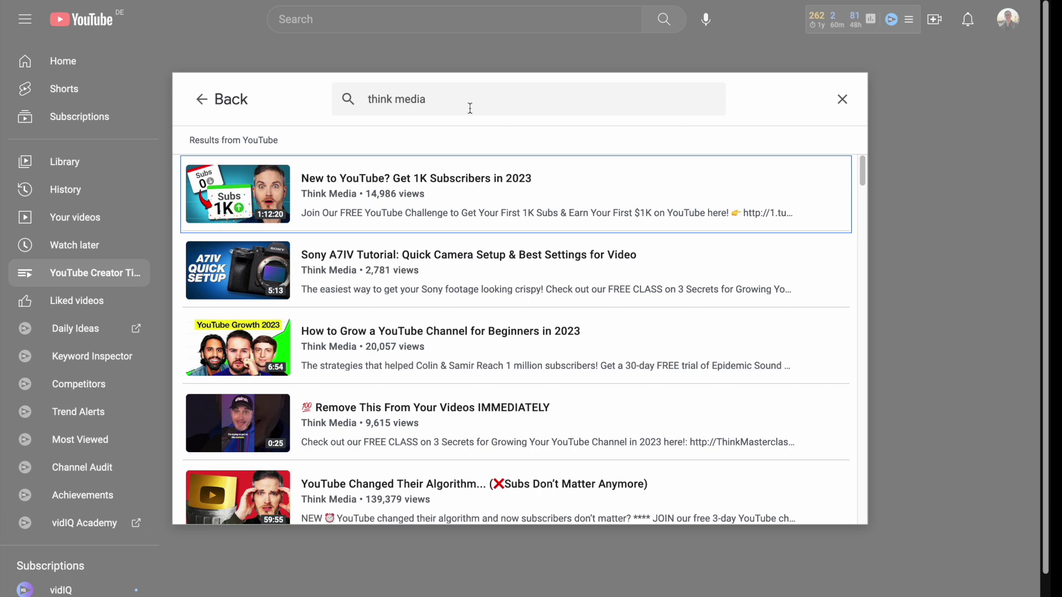
scroll(548, 315, "down", 2)
scroll(549, 317, "down", 3)
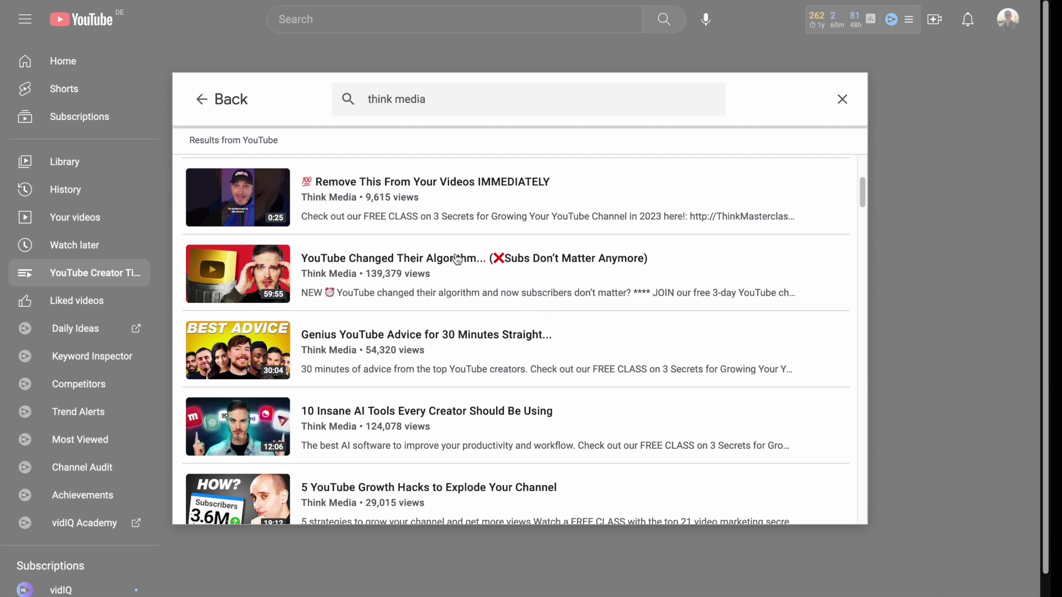
scroll(615, 189, "up", 2)
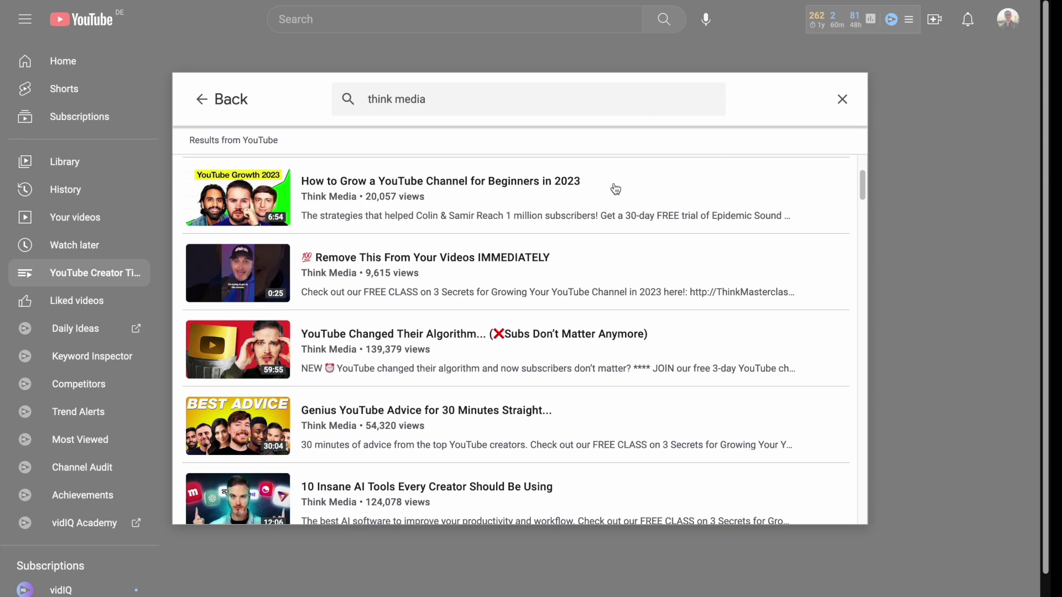
key("Escape")
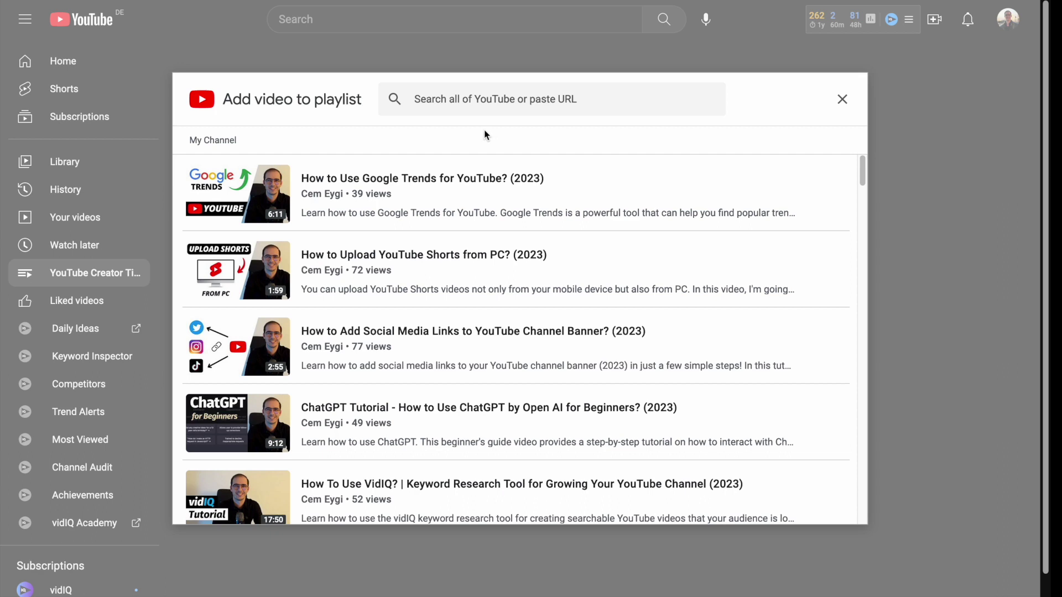
Step: Add the Google Trends, Shorts upload and social media links videos, with Shorts upload as thumbnail
left_click(415, 191)
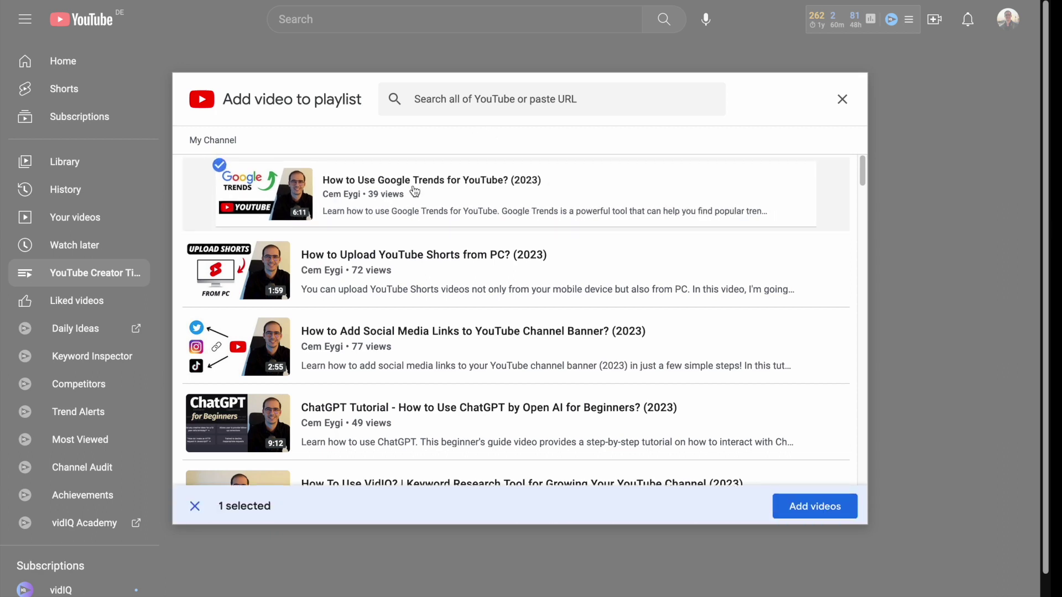
left_click(427, 254)
left_click(437, 336)
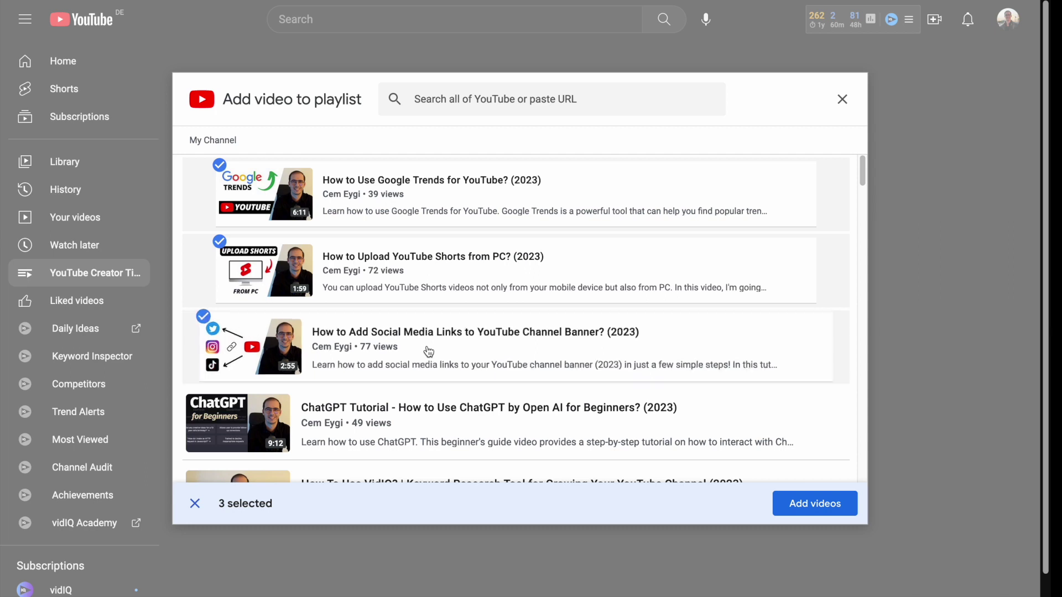
scroll(455, 264, "down", 1)
scroll(455, 264, "up", 1)
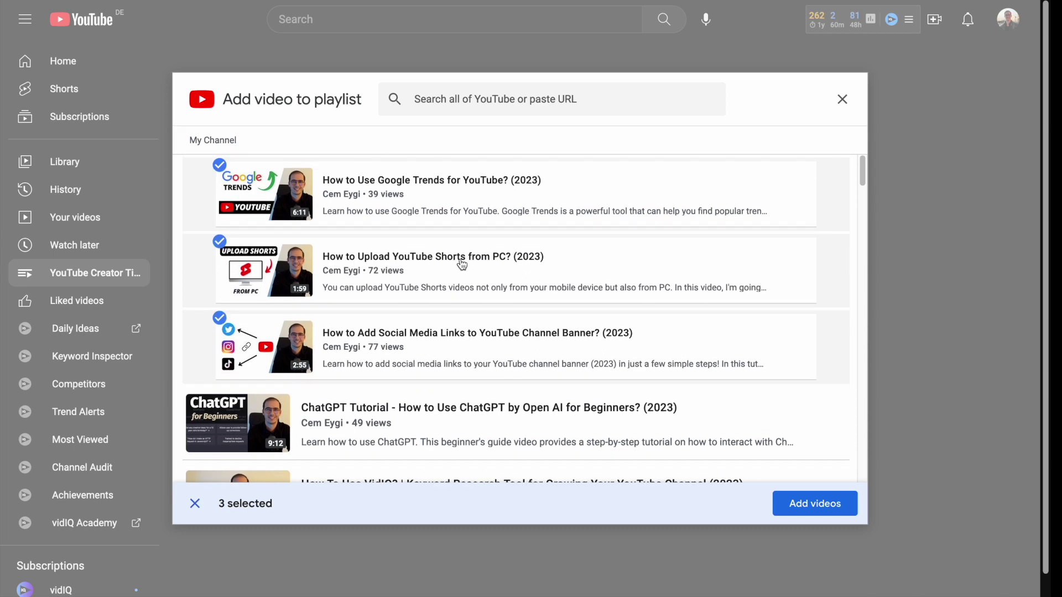
left_click(809, 504)
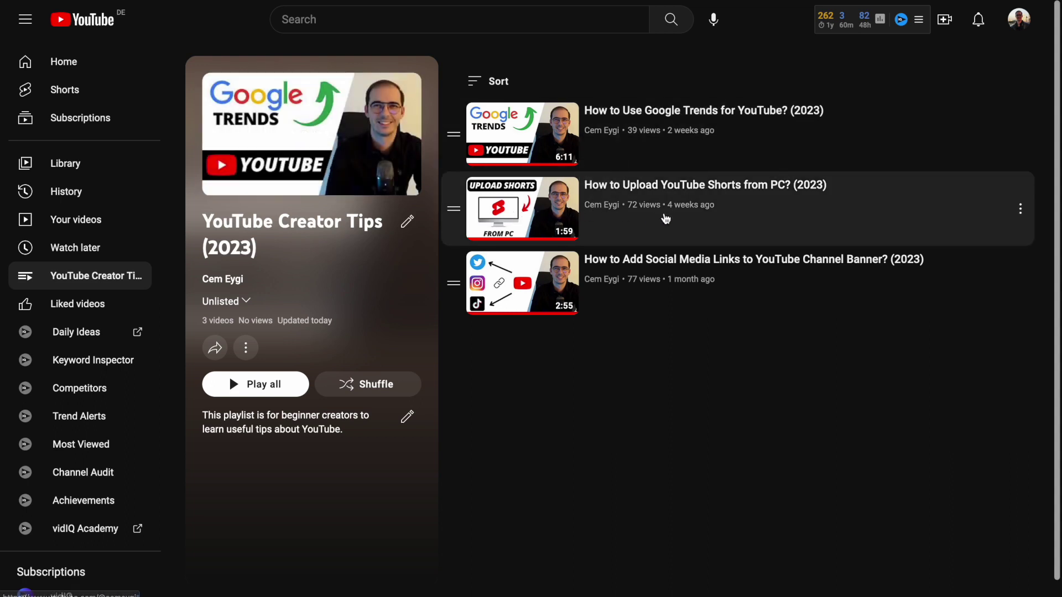
left_click(1021, 213)
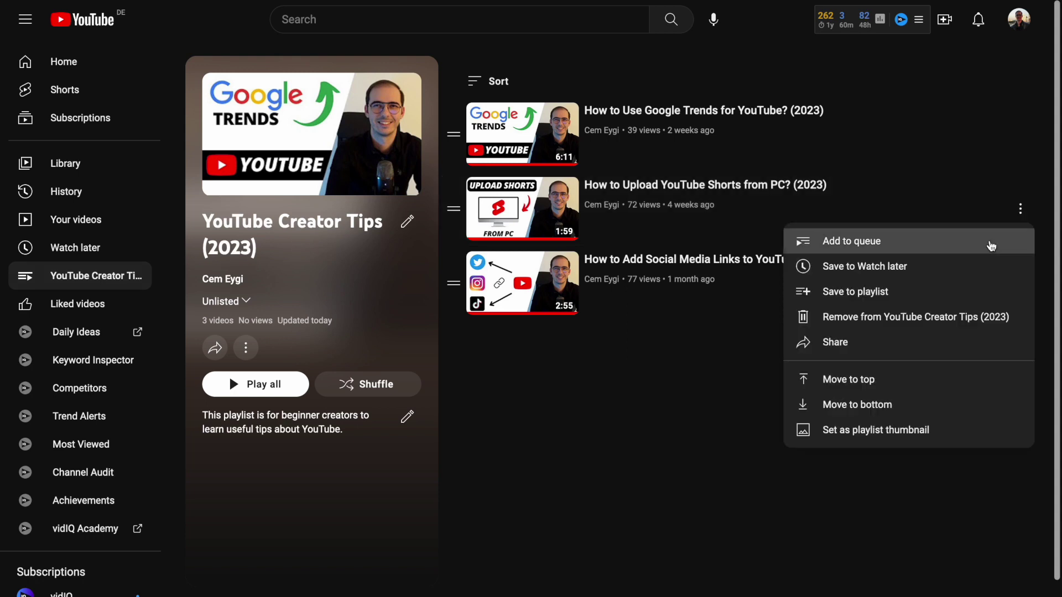
left_click(925, 436)
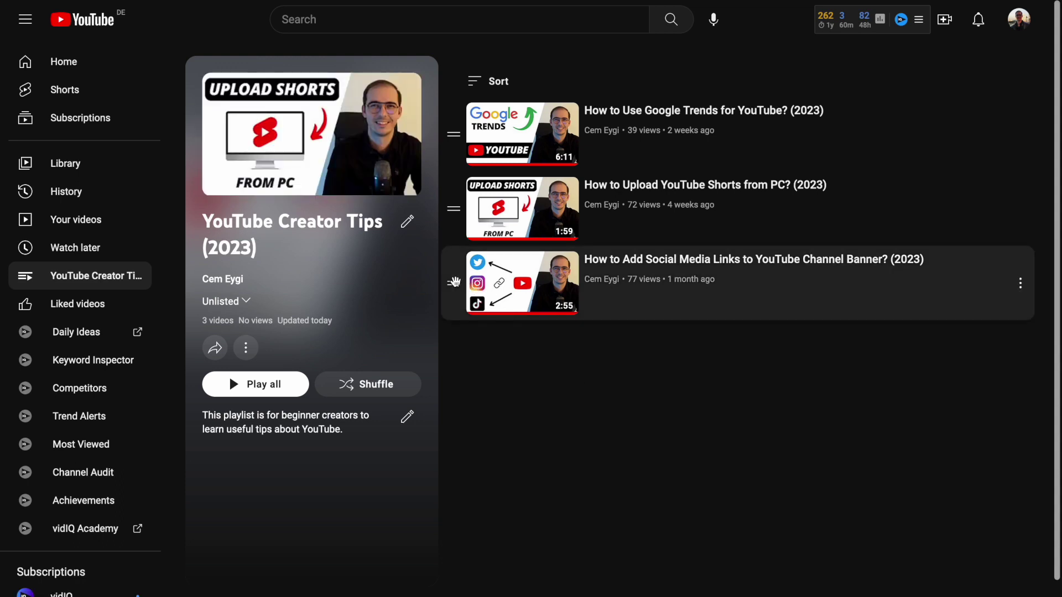
left_click_drag(454, 283, 457, 136)
left_click_drag(454, 209, 449, 291)
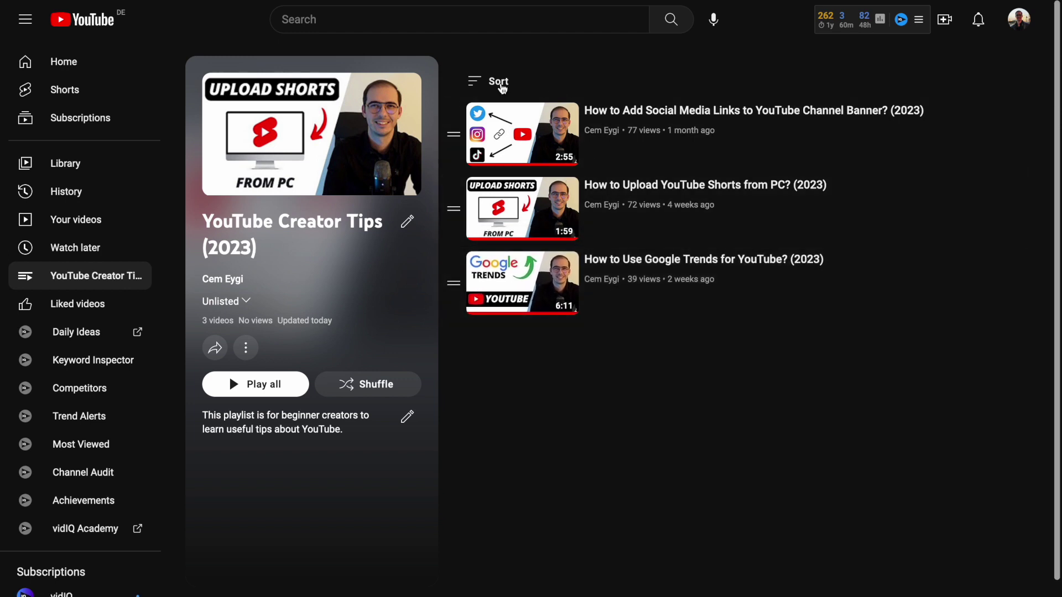
left_click(492, 83)
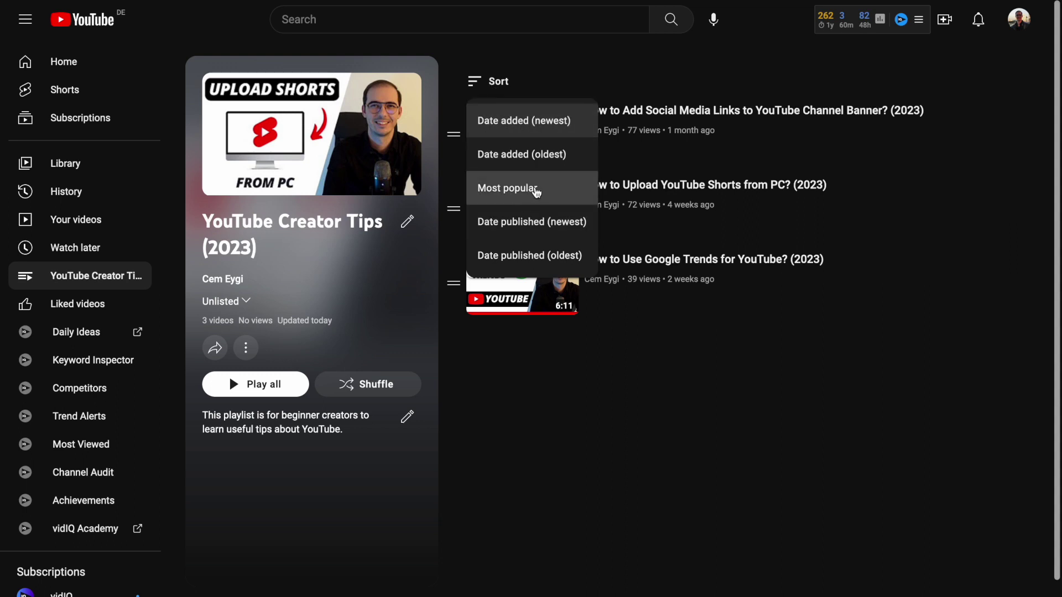
left_click(552, 260)
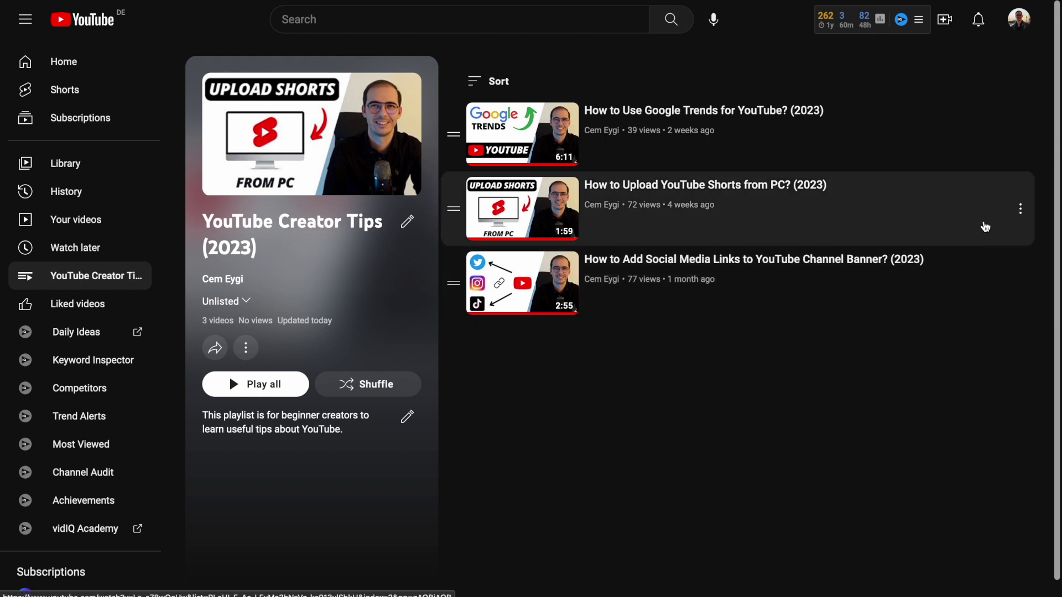
Step: Remove 'Upload YouTube Shorts from PC' from the playlist through its options menu
left_click(1022, 212)
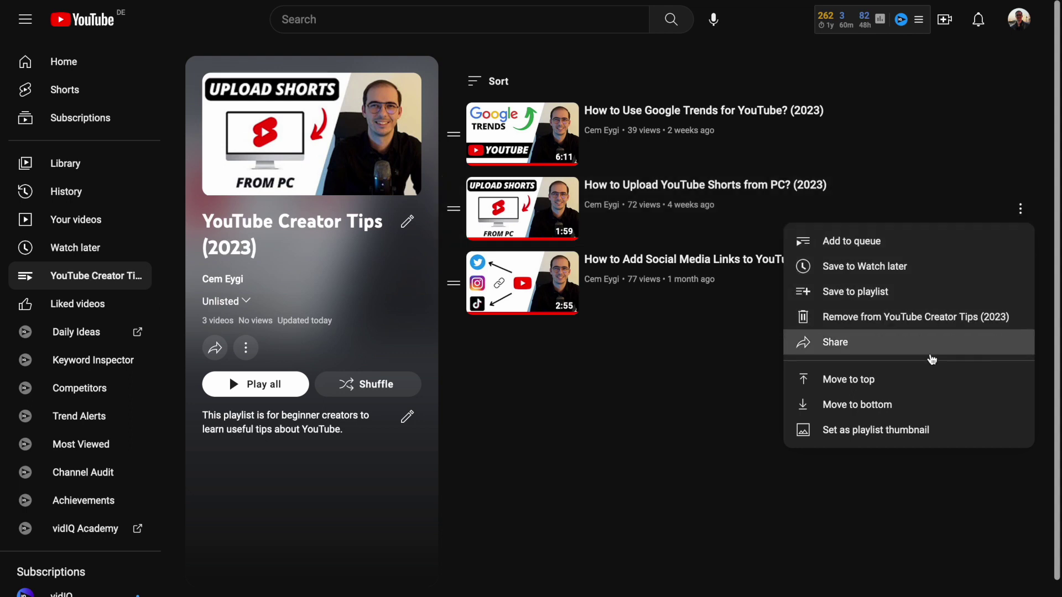
left_click(843, 319)
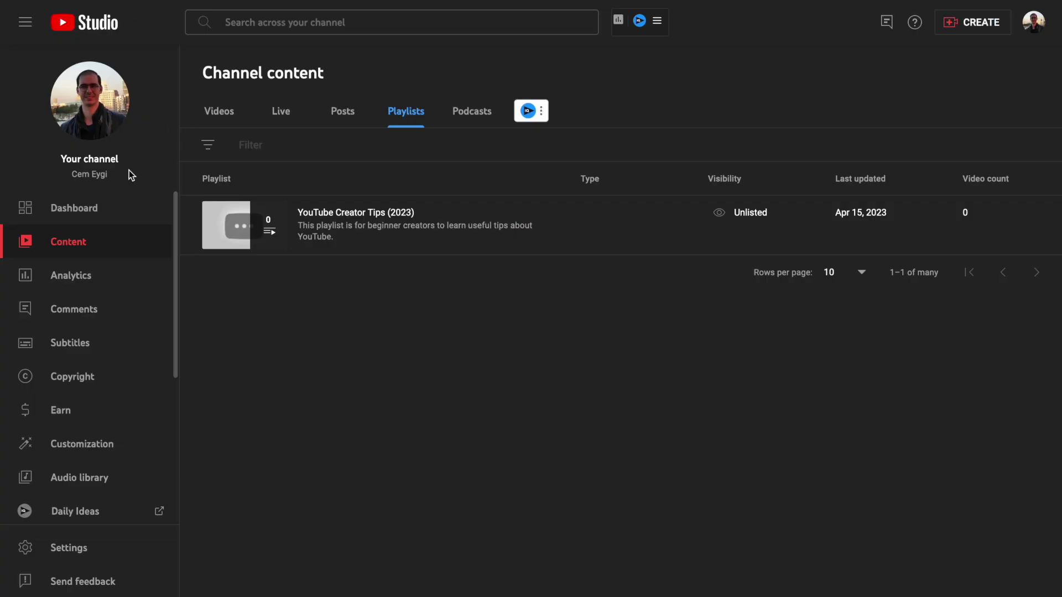
Step: From the Videos list, save the Shorts upload, ChatGPT and VidIQ videos to YouTube Creator Tips (2023)
left_click(72, 253)
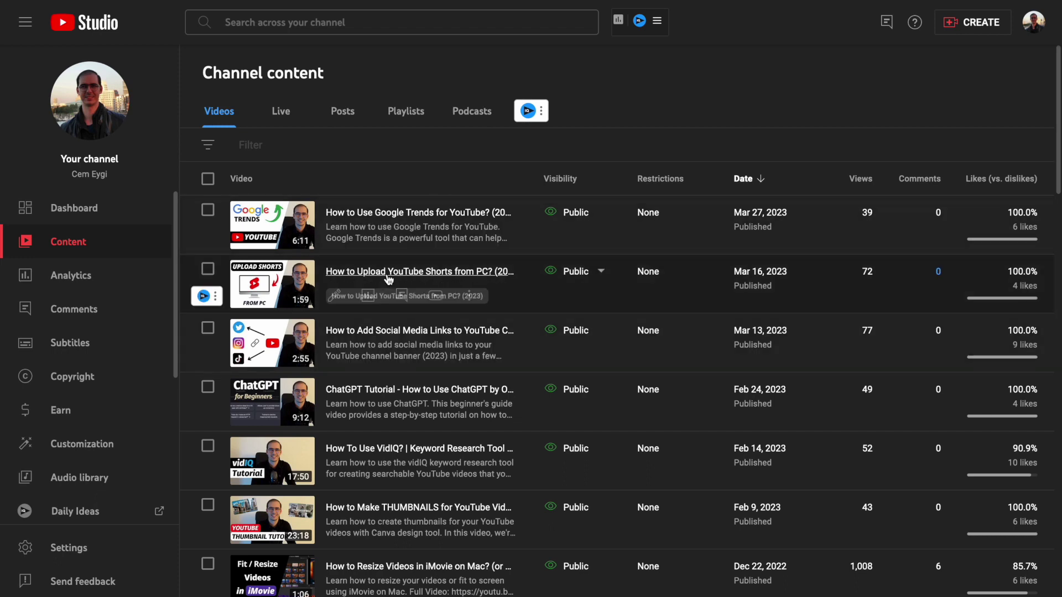
left_click(207, 272)
left_click(208, 435)
left_click(207, 492)
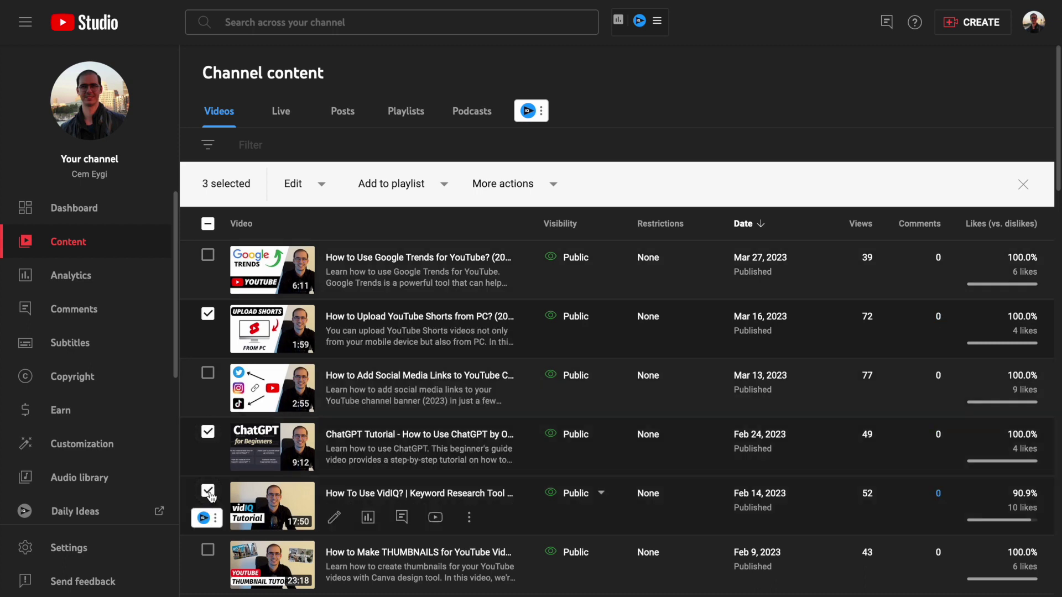
left_click(398, 190)
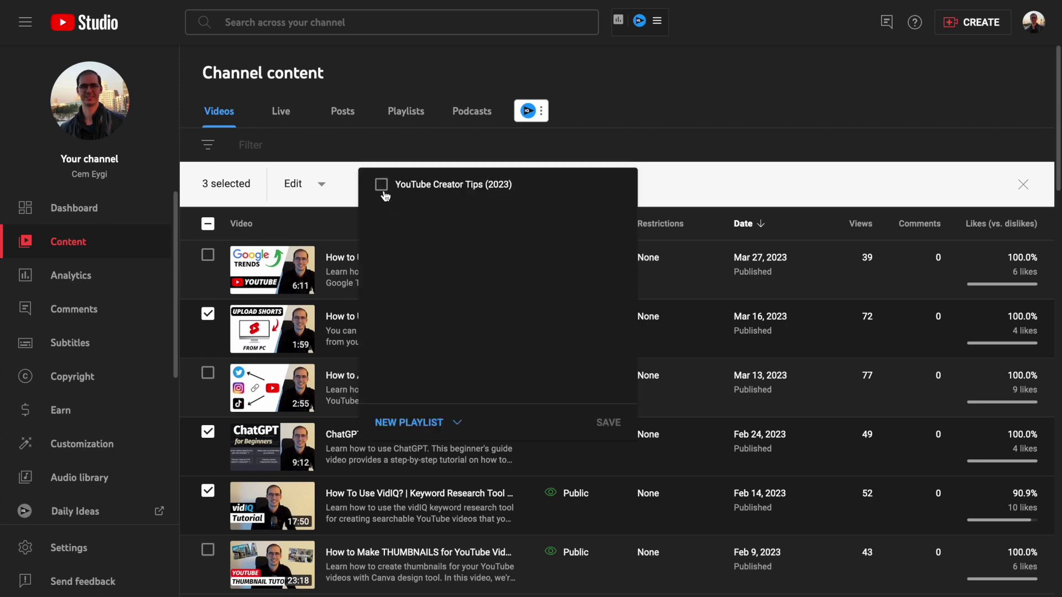
left_click(381, 186)
left_click(608, 423)
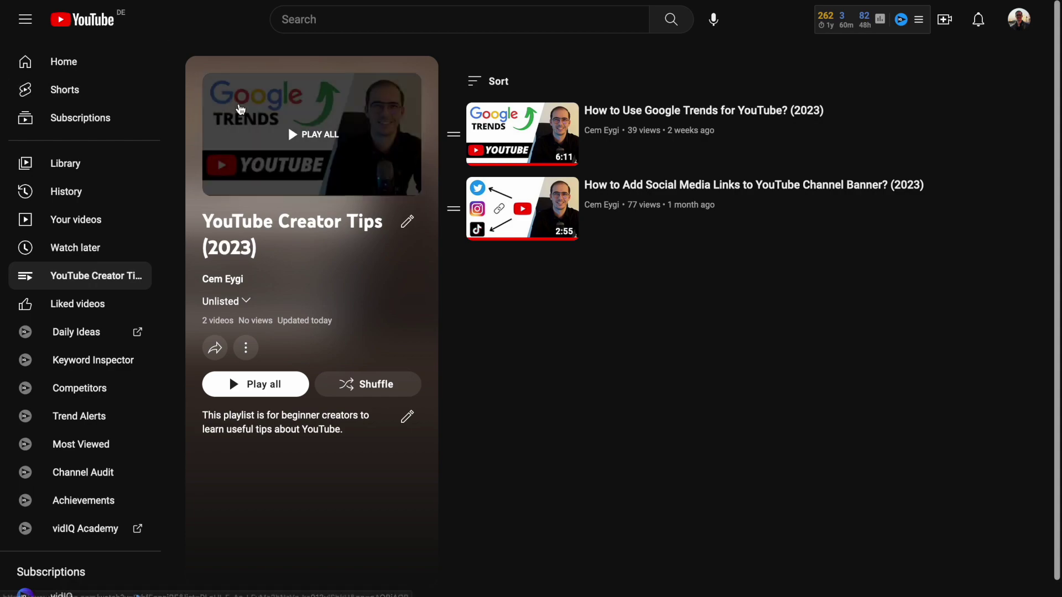
Step: Reload the playlist to show its five videos, then open and close the Save-to dialog
key("F5")
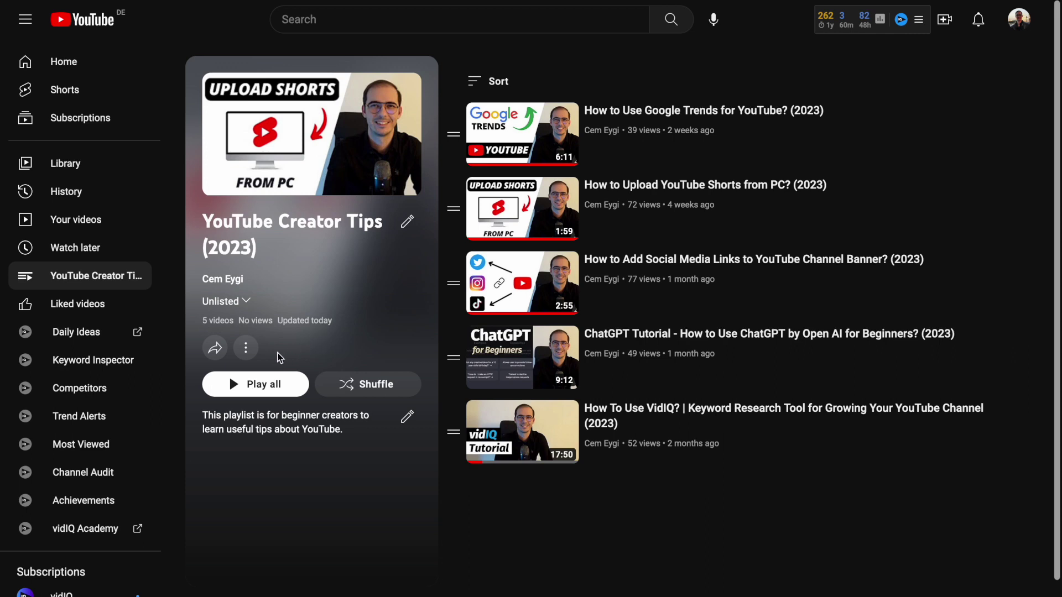
left_click(246, 347)
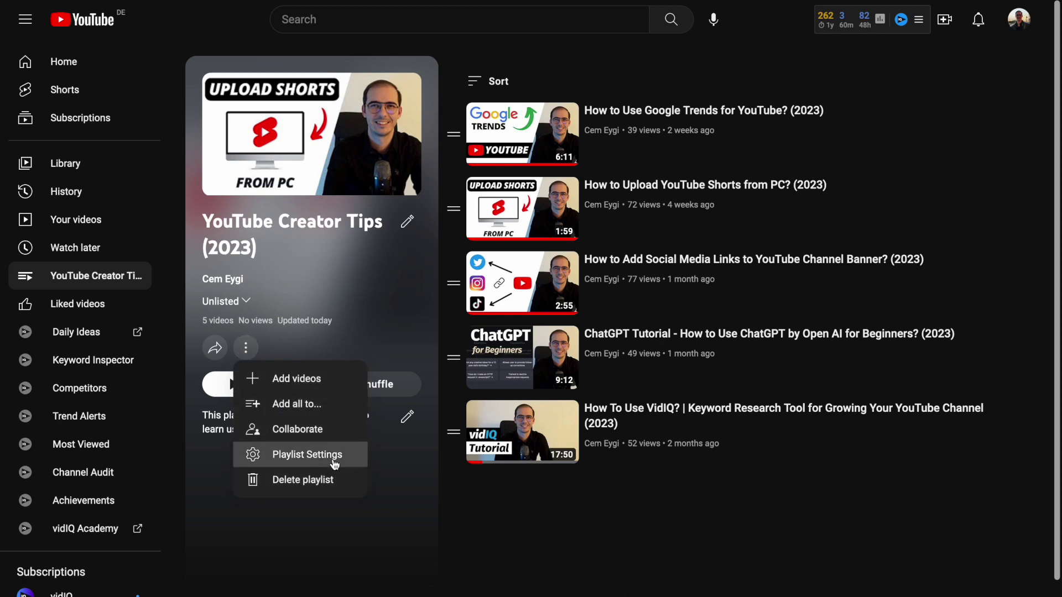
left_click(295, 407)
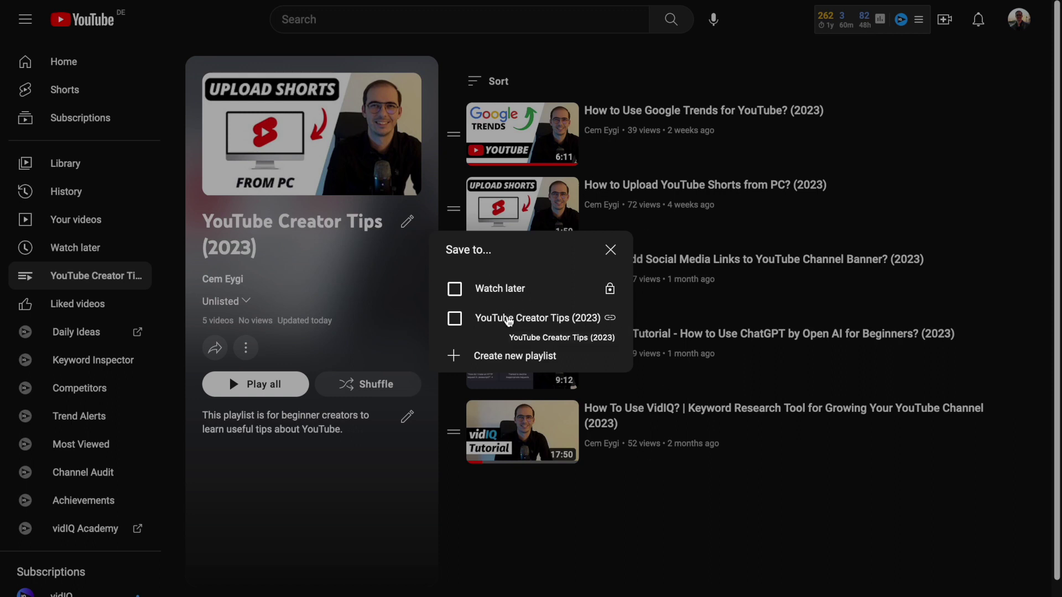
left_click(611, 252)
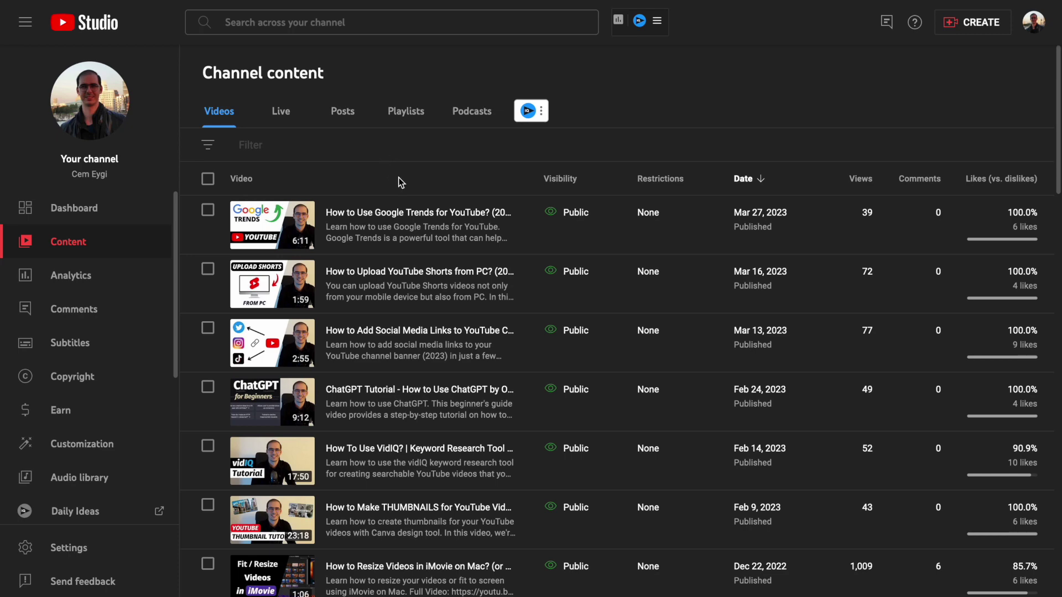
Step: Open the Google Trends video's details and view its playlists, with YouTube Creator Tips (2023) checked
left_click(351, 213)
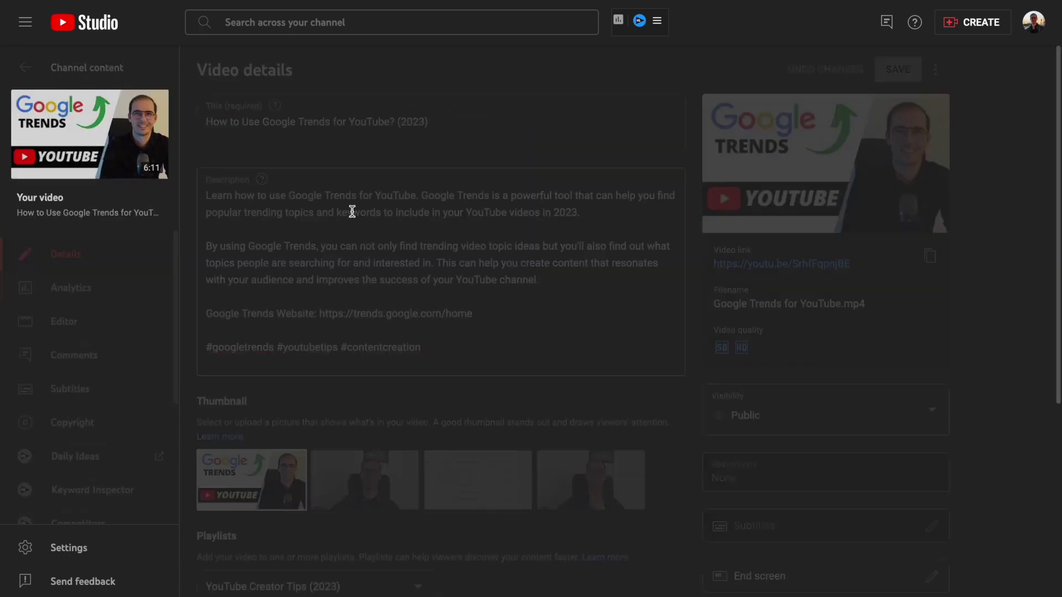
scroll(438, 264, "down", 3)
scroll(439, 263, "down", 6)
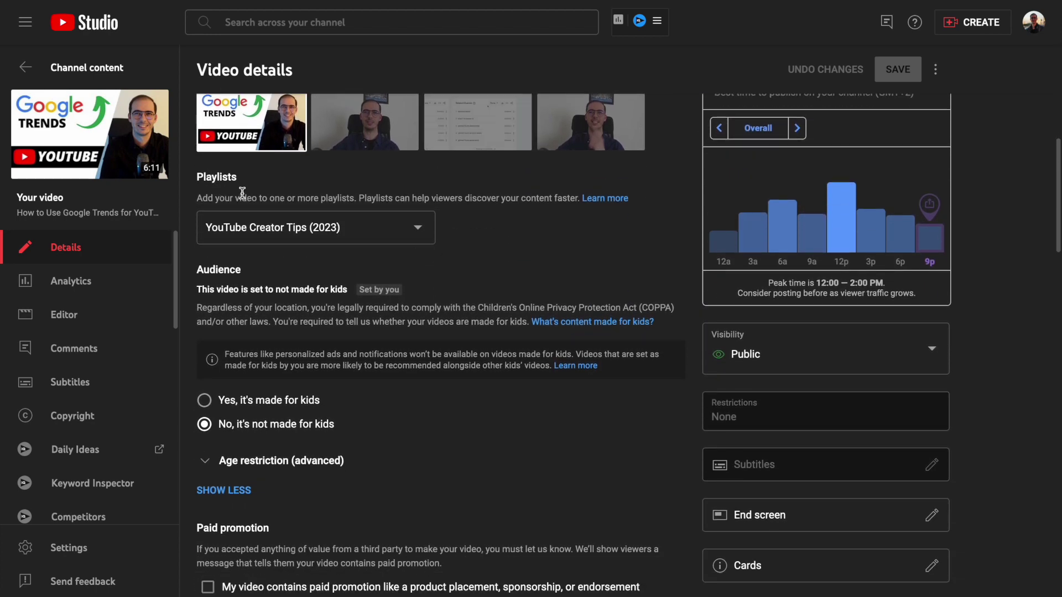
left_click(357, 232)
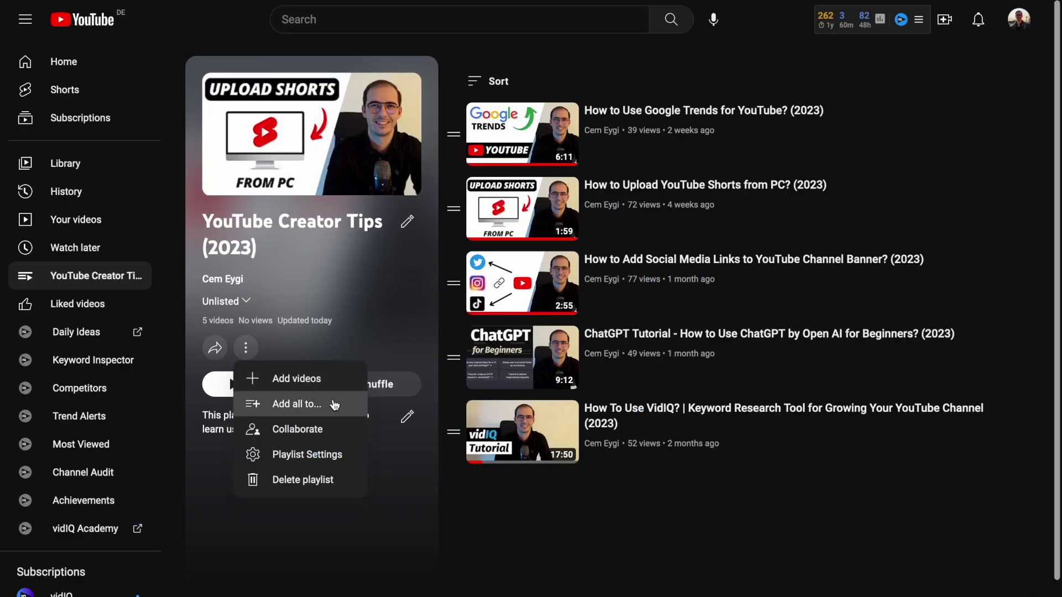
Step: Look at the Add all to and Collaborate options for YouTube Creator Tips (2023), then open Playlist Settings
left_click(307, 414)
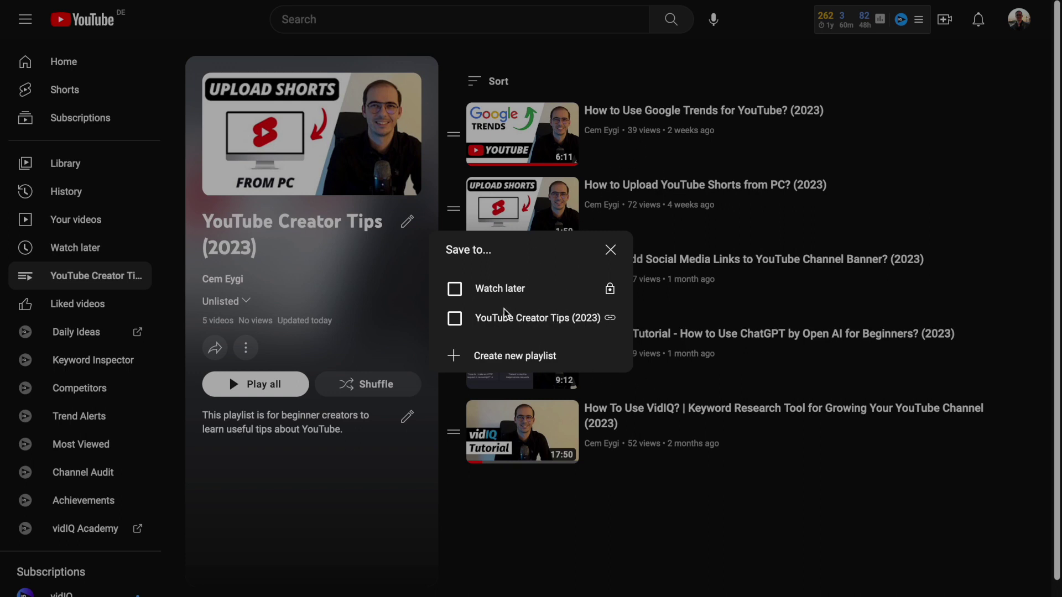
key("Escape")
left_click(246, 348)
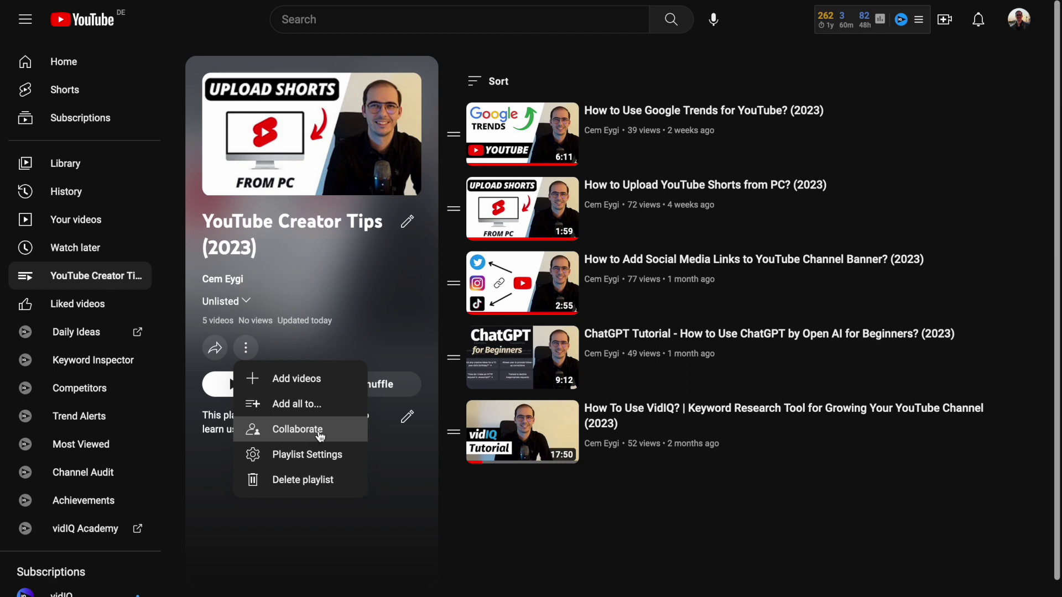
left_click(319, 436)
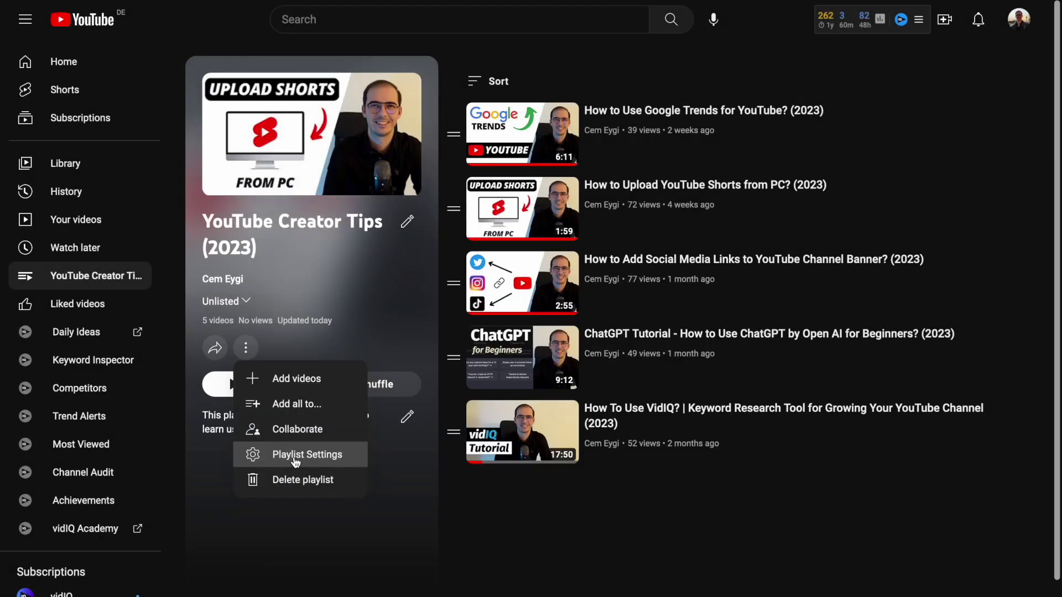
left_click(296, 459)
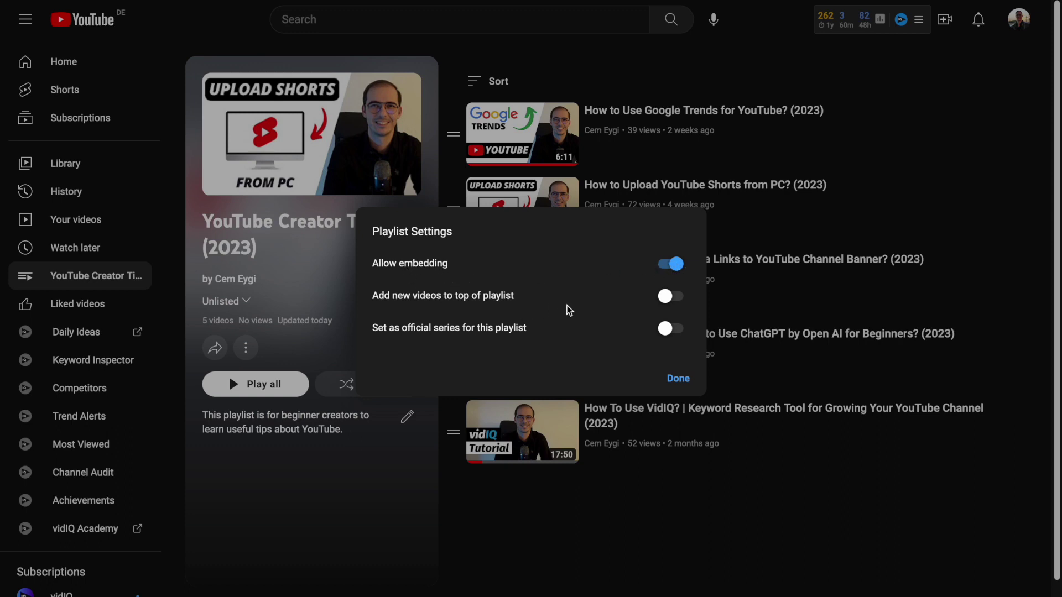
Step: Turn on 'Add new videos to top of playlist' and 'Set as official series' in Playlist Settings
left_click(670, 297)
left_click(670, 329)
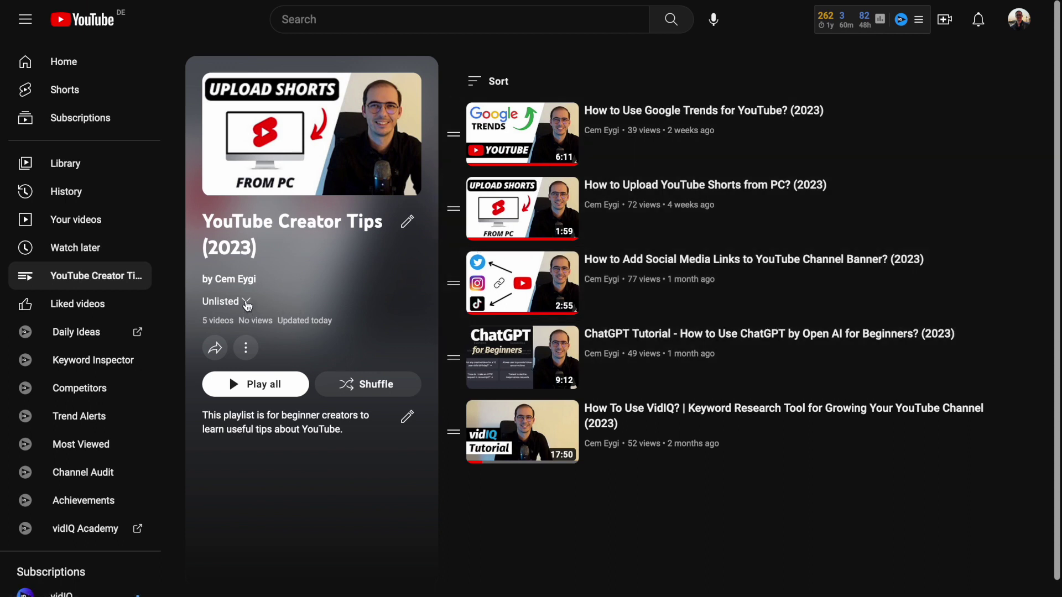
Step: Switch the playlist visibility from Unlisted to Public and play all five videos from the Google Trends video
left_click(247, 304)
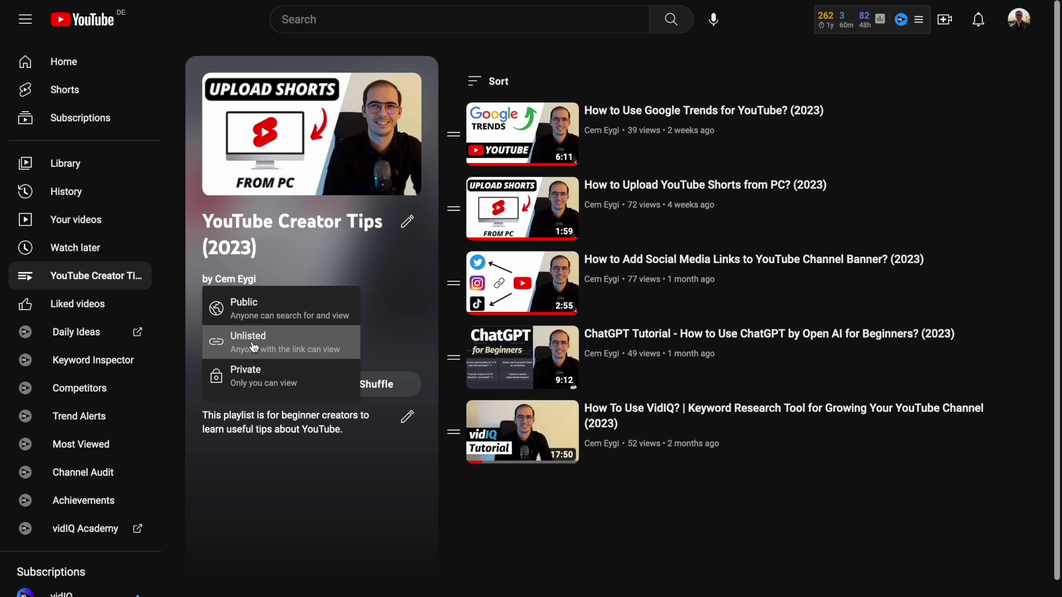
left_click(258, 314)
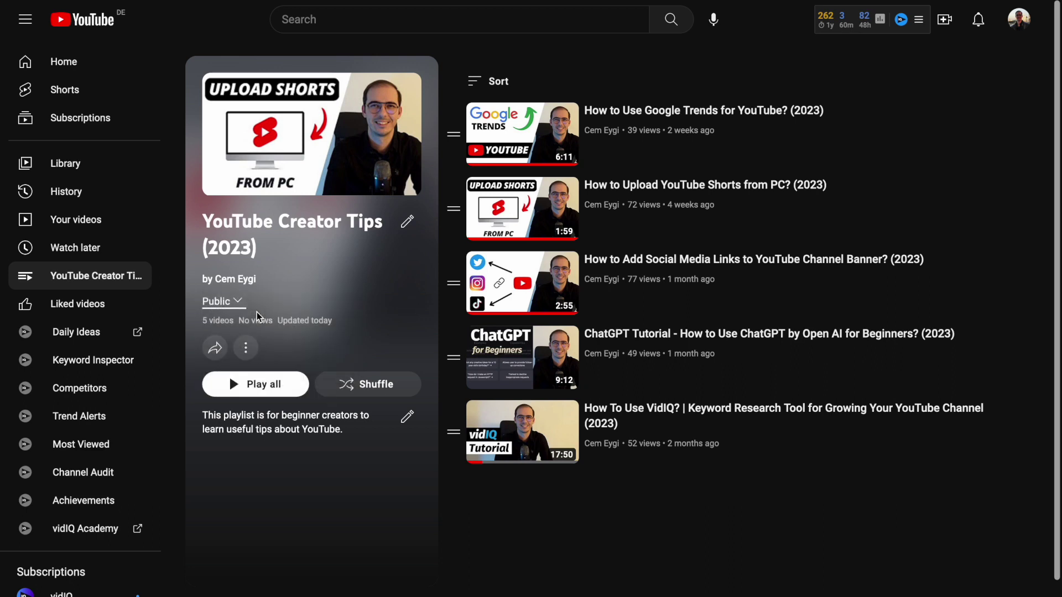
left_click(257, 316)
left_click(265, 306)
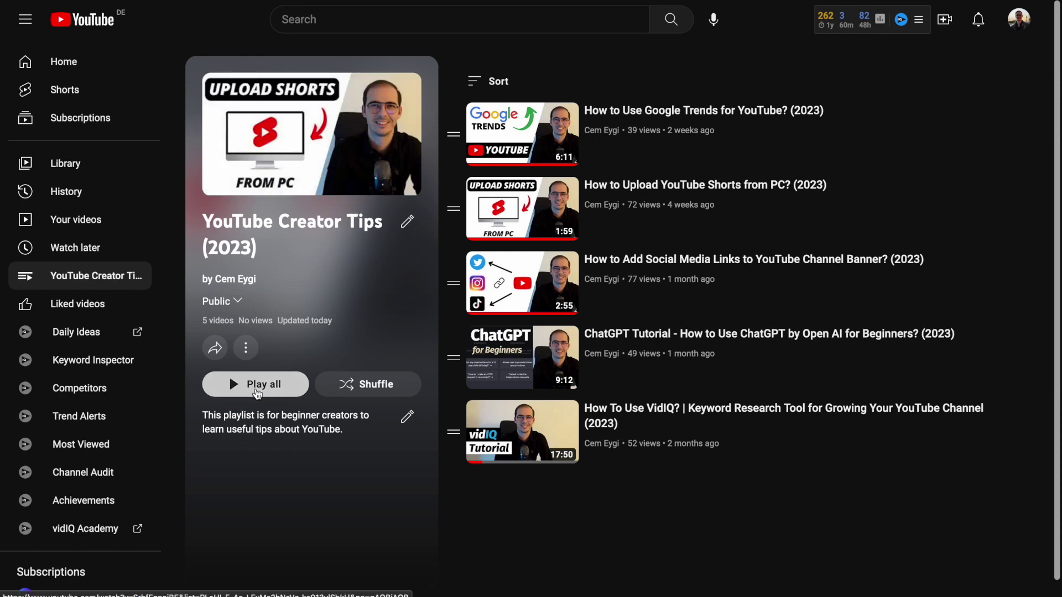
left_click(268, 384)
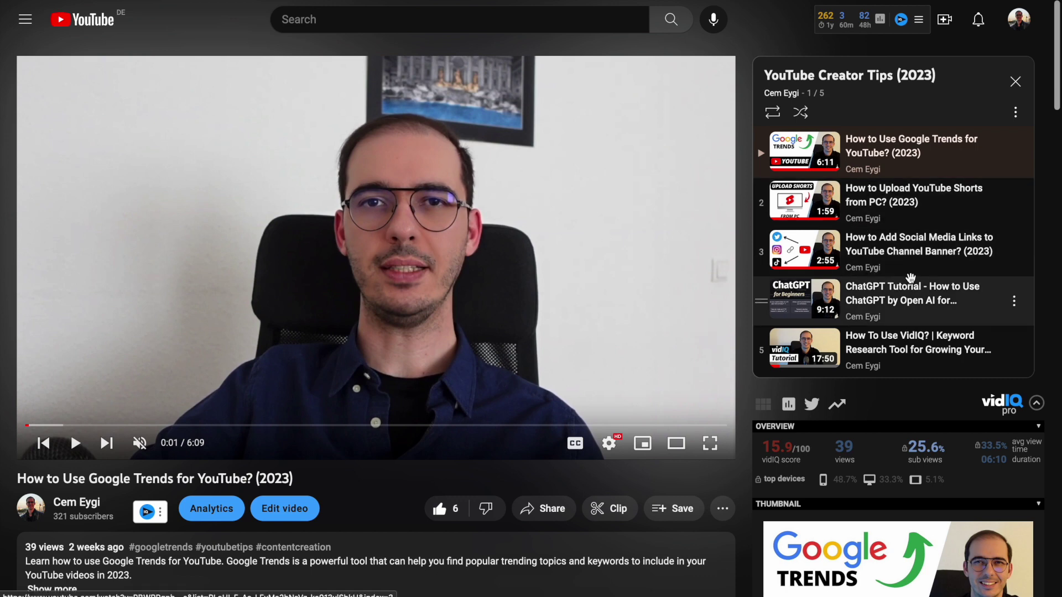
Step: Check the channel home and PLAYLISTS tabs, then open the Channel customization Layout page in Studio
left_click(863, 218)
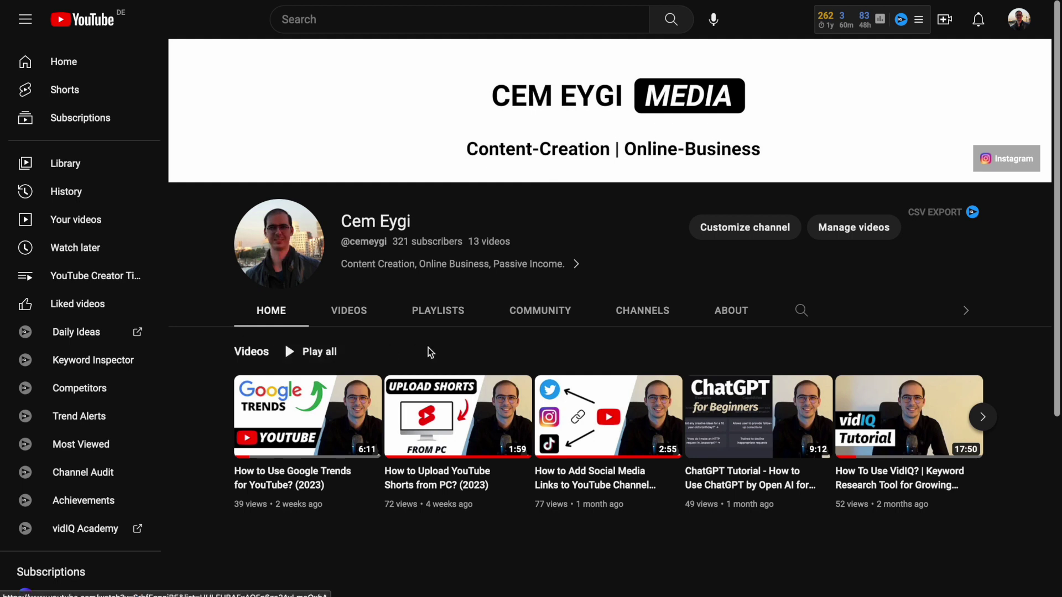
left_click(452, 320)
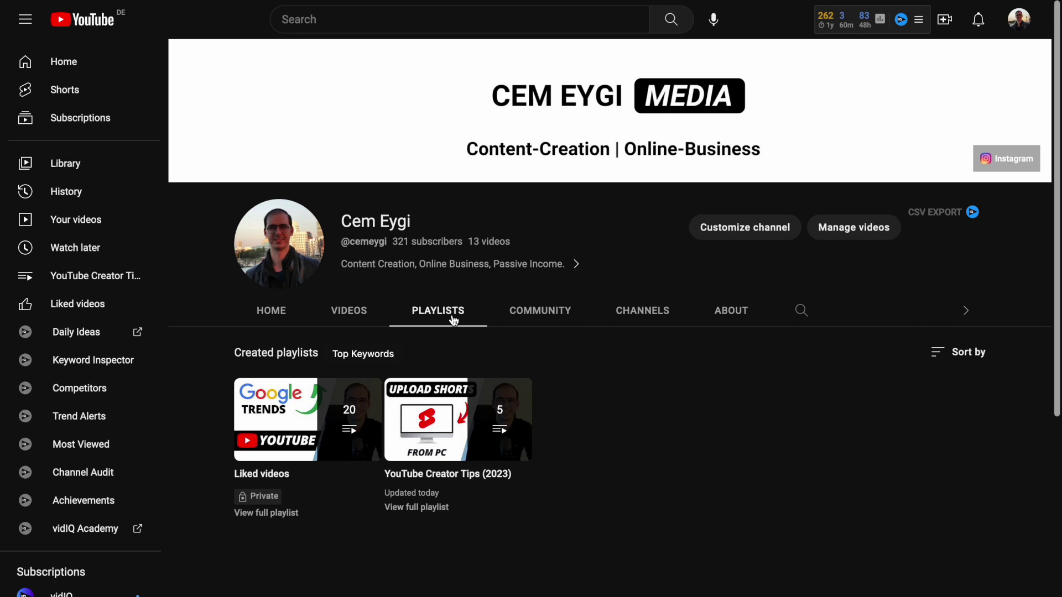
left_click(267, 314)
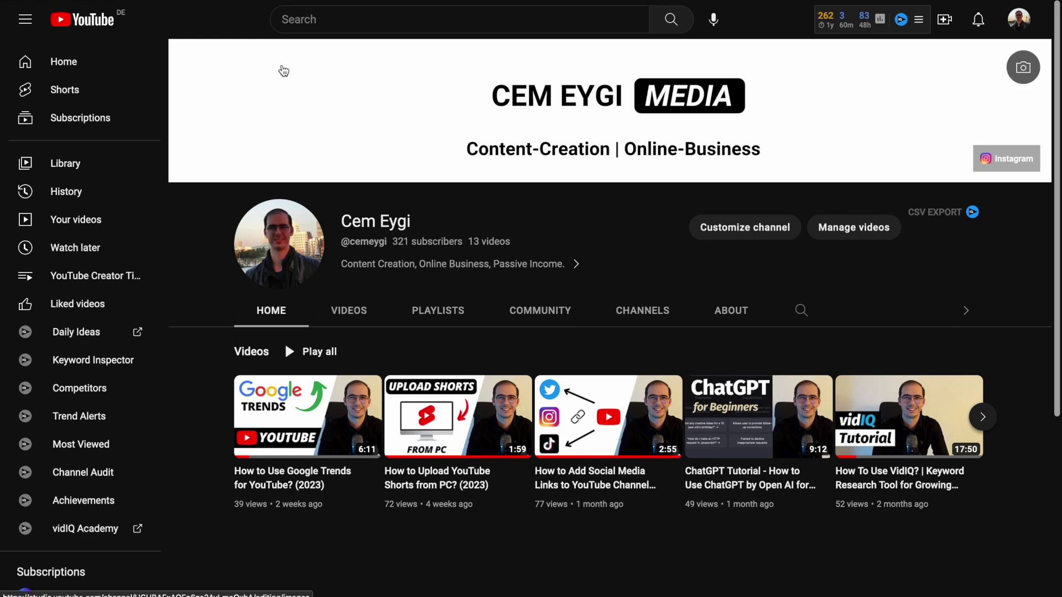
left_click(756, 229)
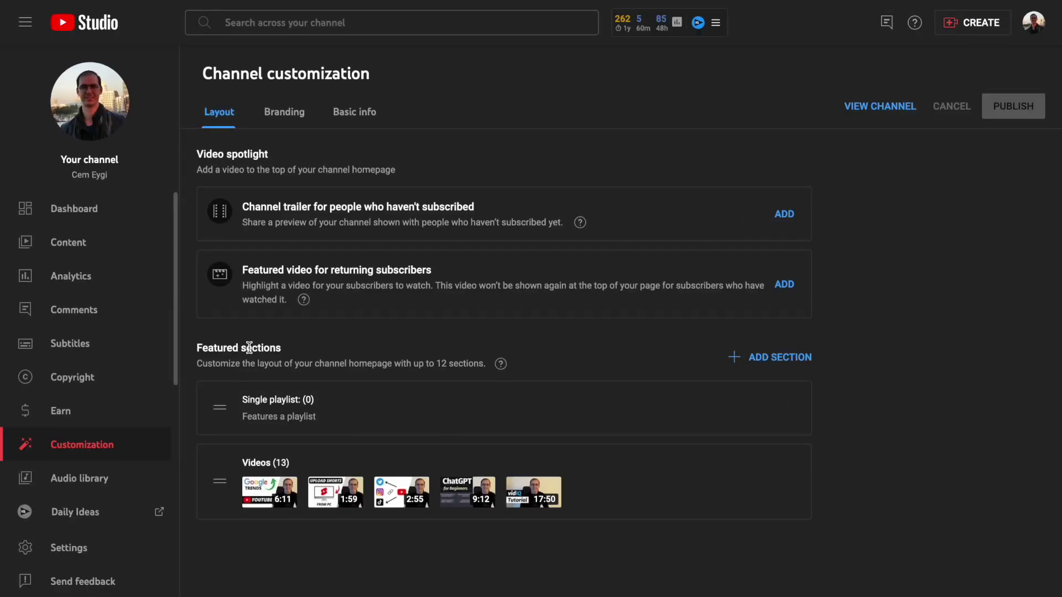
Step: Add a Single playlist section for YouTube Creator Tips (2023), publish the layout, and view the channel
left_click(782, 359)
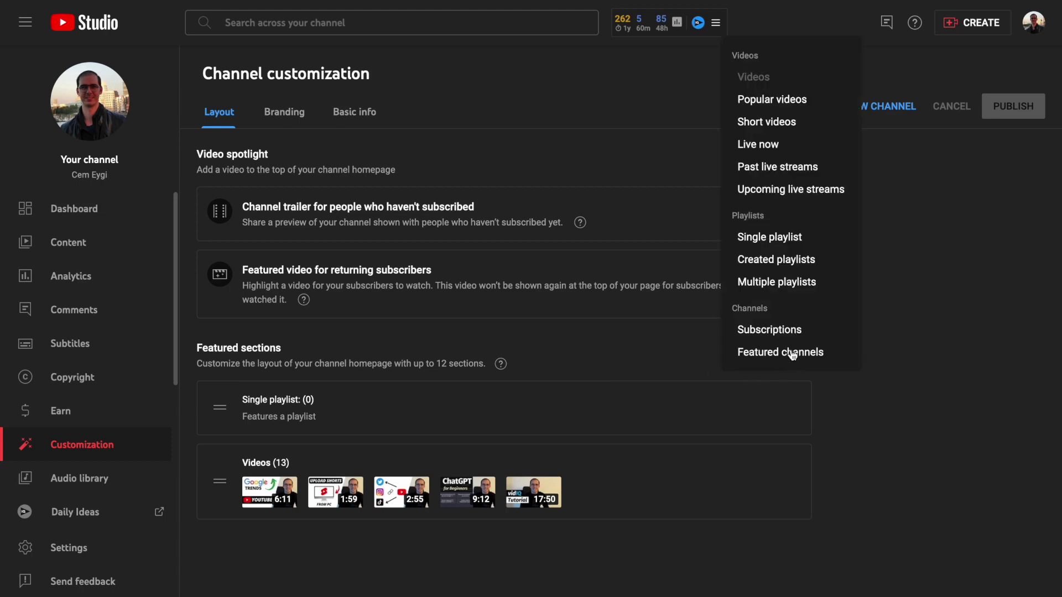
left_click(780, 239)
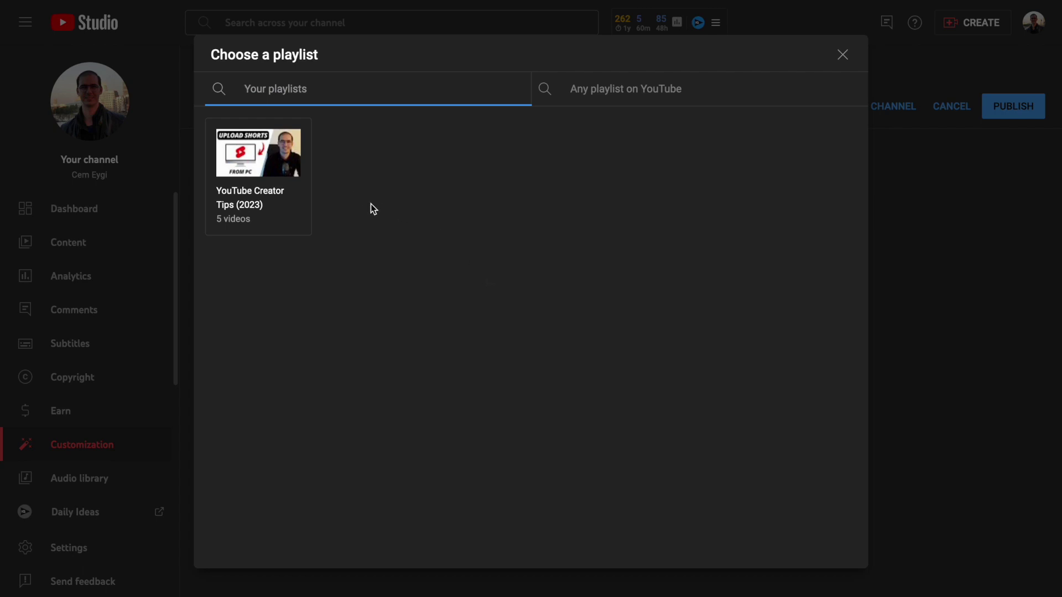
left_click(248, 158)
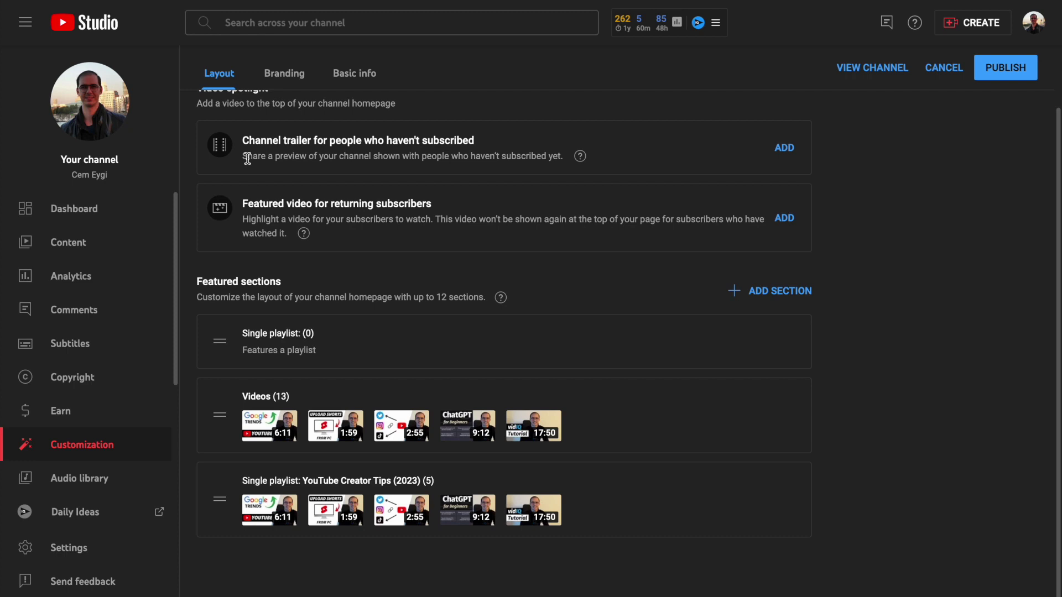
left_click(996, 70)
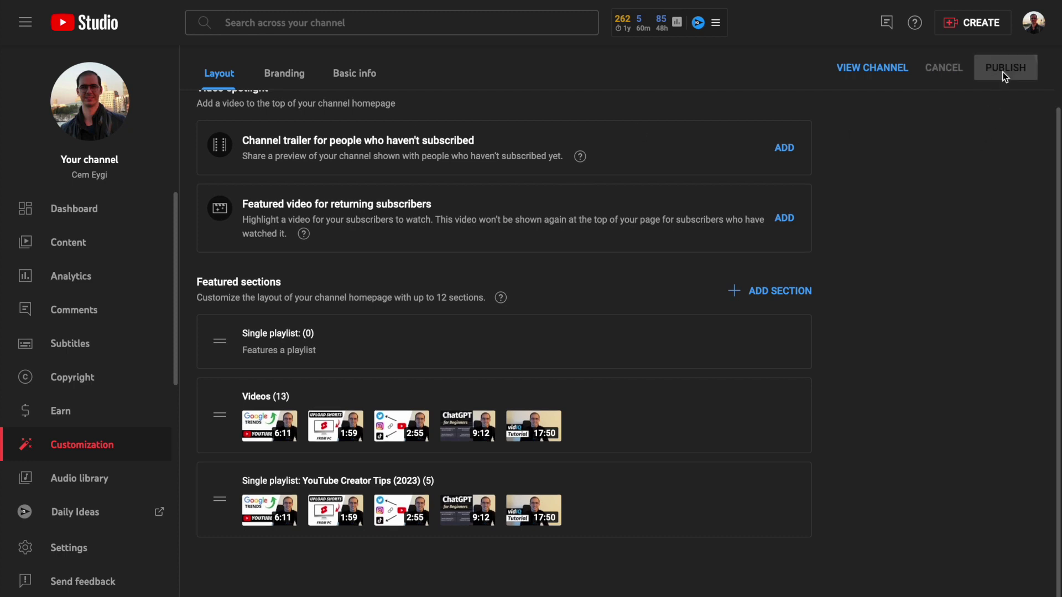
left_click(862, 75)
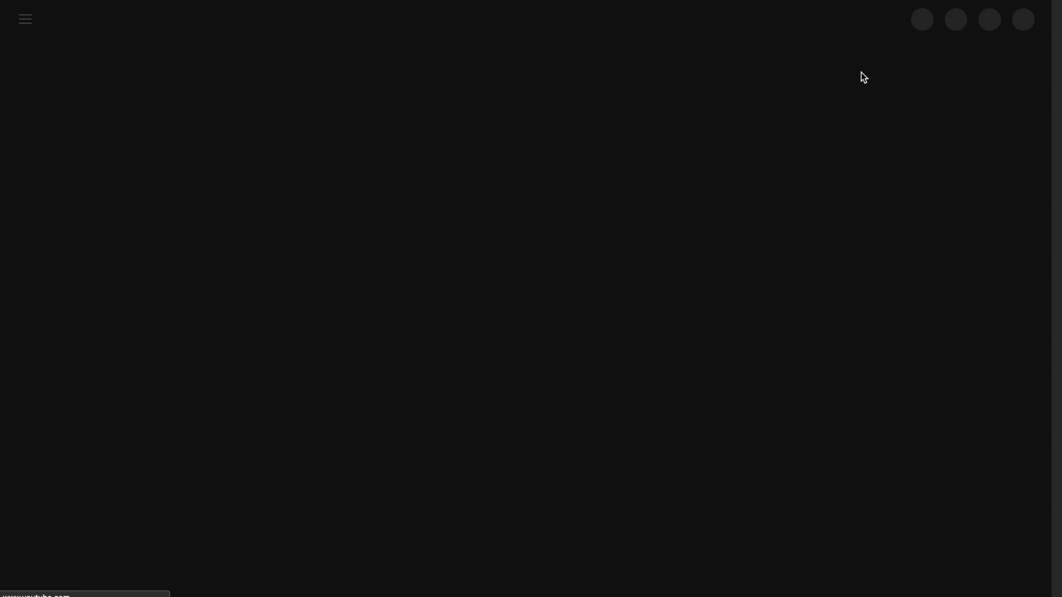
Step: Scroll the channel homepage to confirm the YouTube Creator Tips (2023) section sits beneath the Videos row
scroll(214, 376, "down", 2)
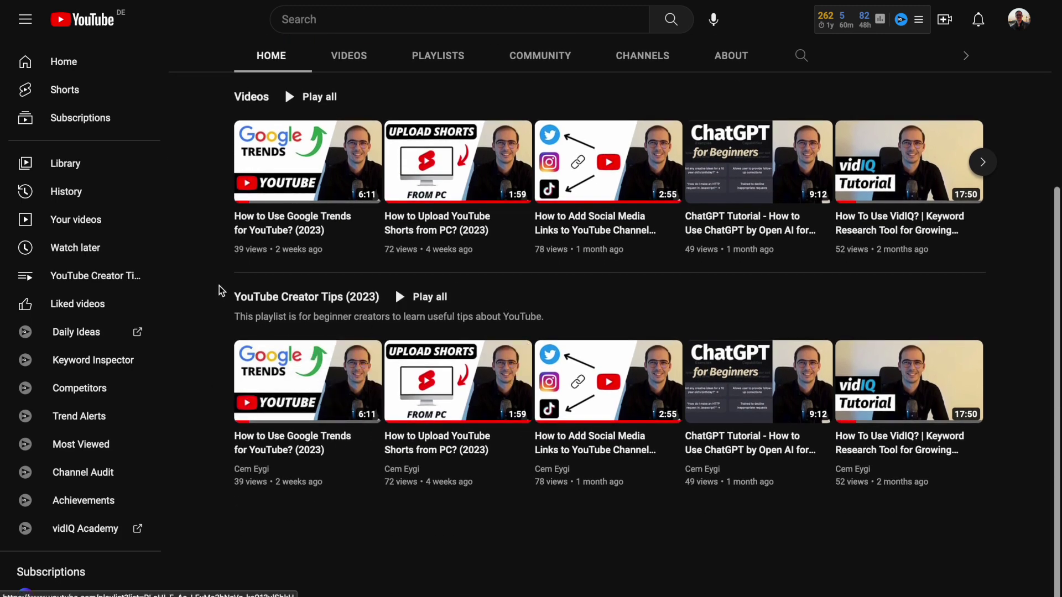
scroll(220, 281, "up", 2)
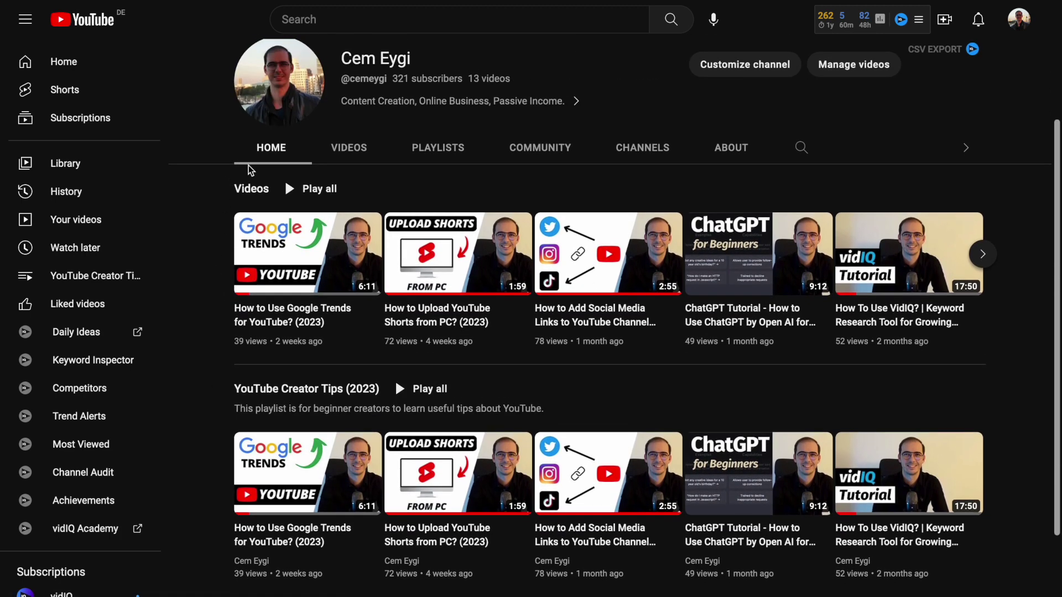